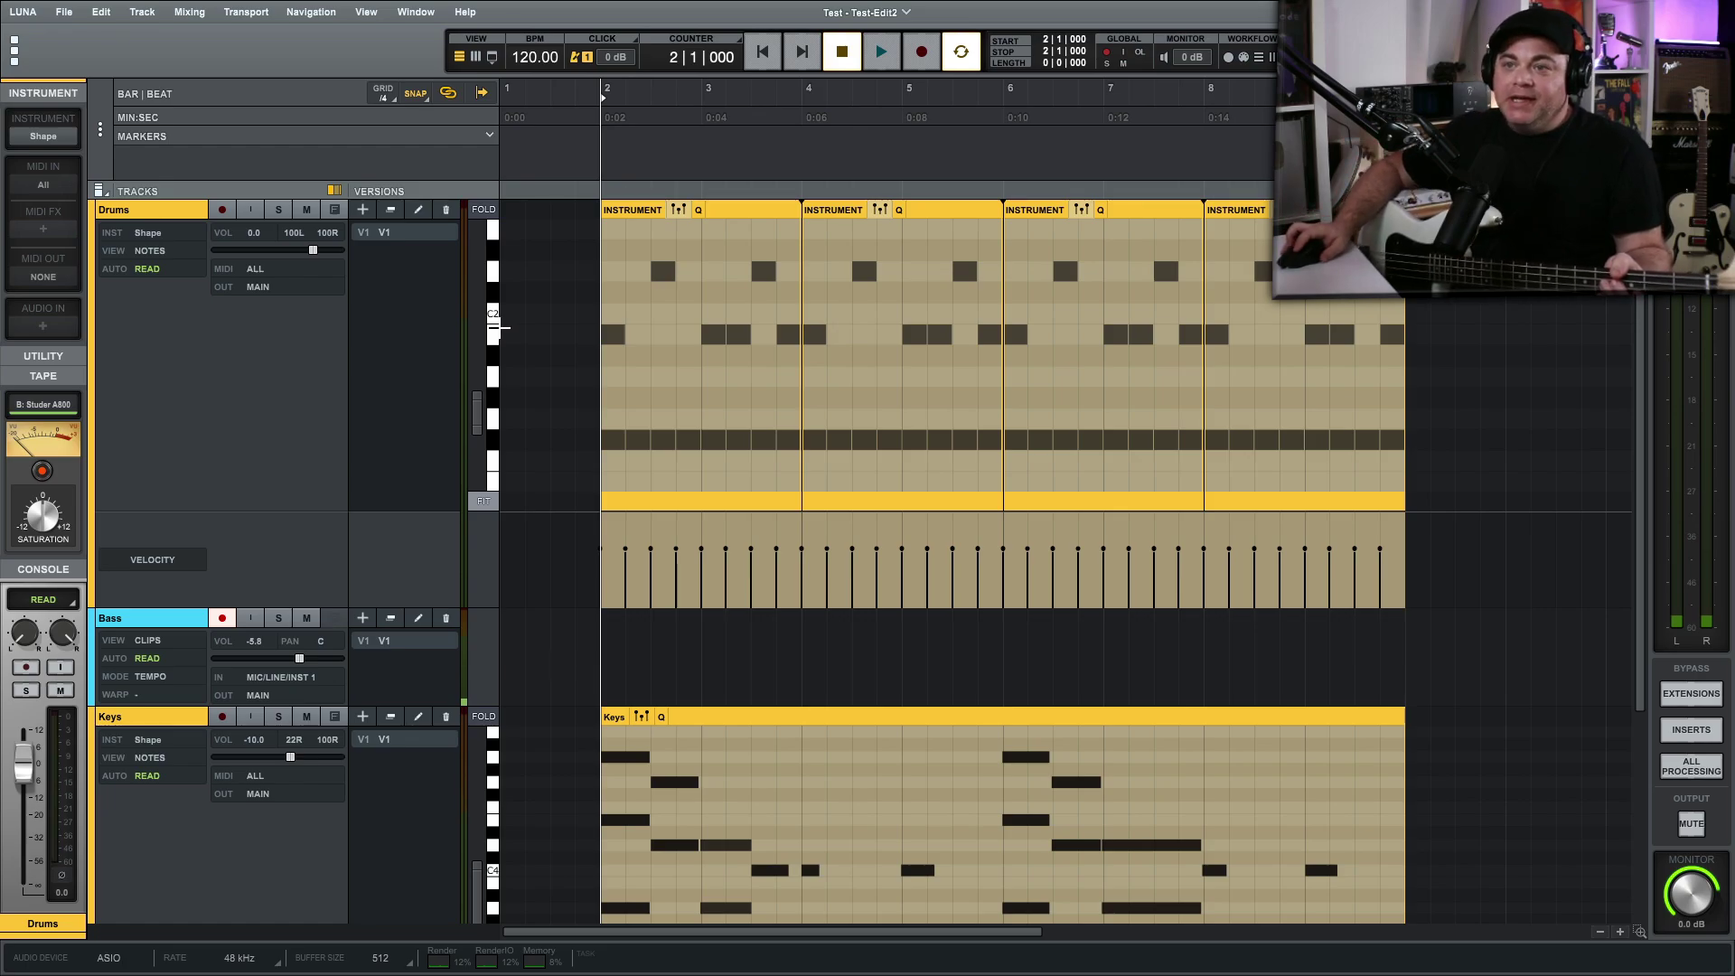
Step: Mark a 10-bar loop range in the ruler spanning bar 1 to bar 11
{"action": "scroll", "coordinate": [258, 556], "scroll_direction": "down", "scroll_amount": 3}
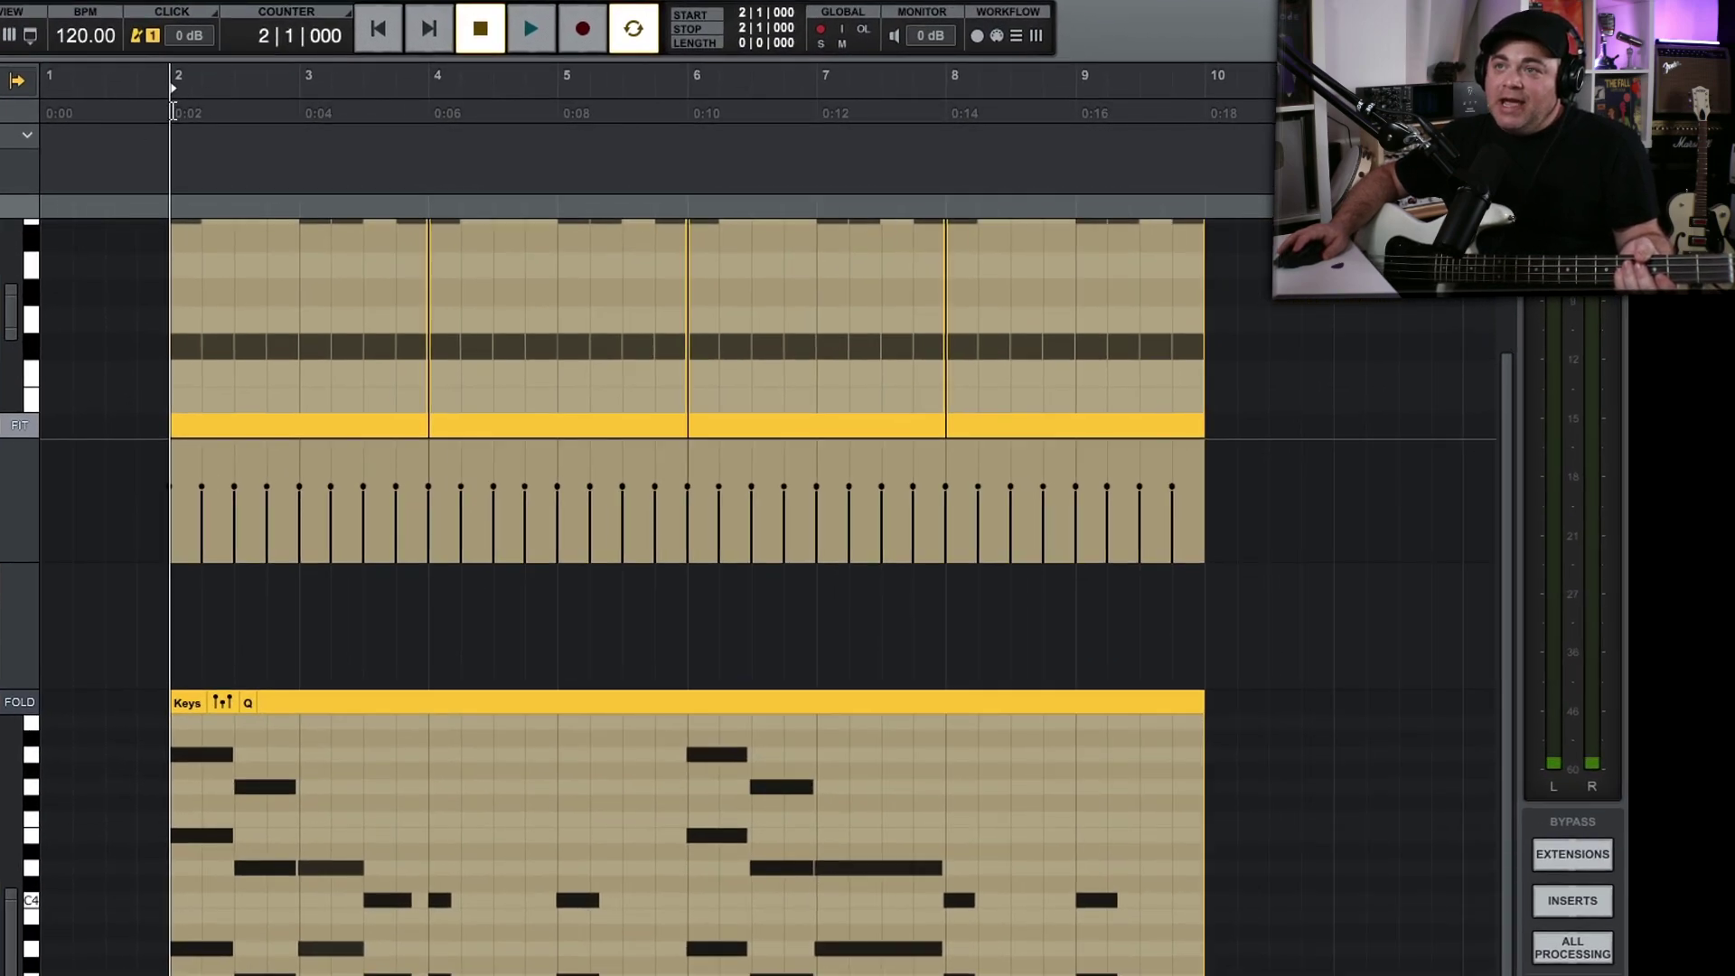
{"action": "left_click_drag", "start_coordinate": [168, 111], "coordinate": [1194, 117]}
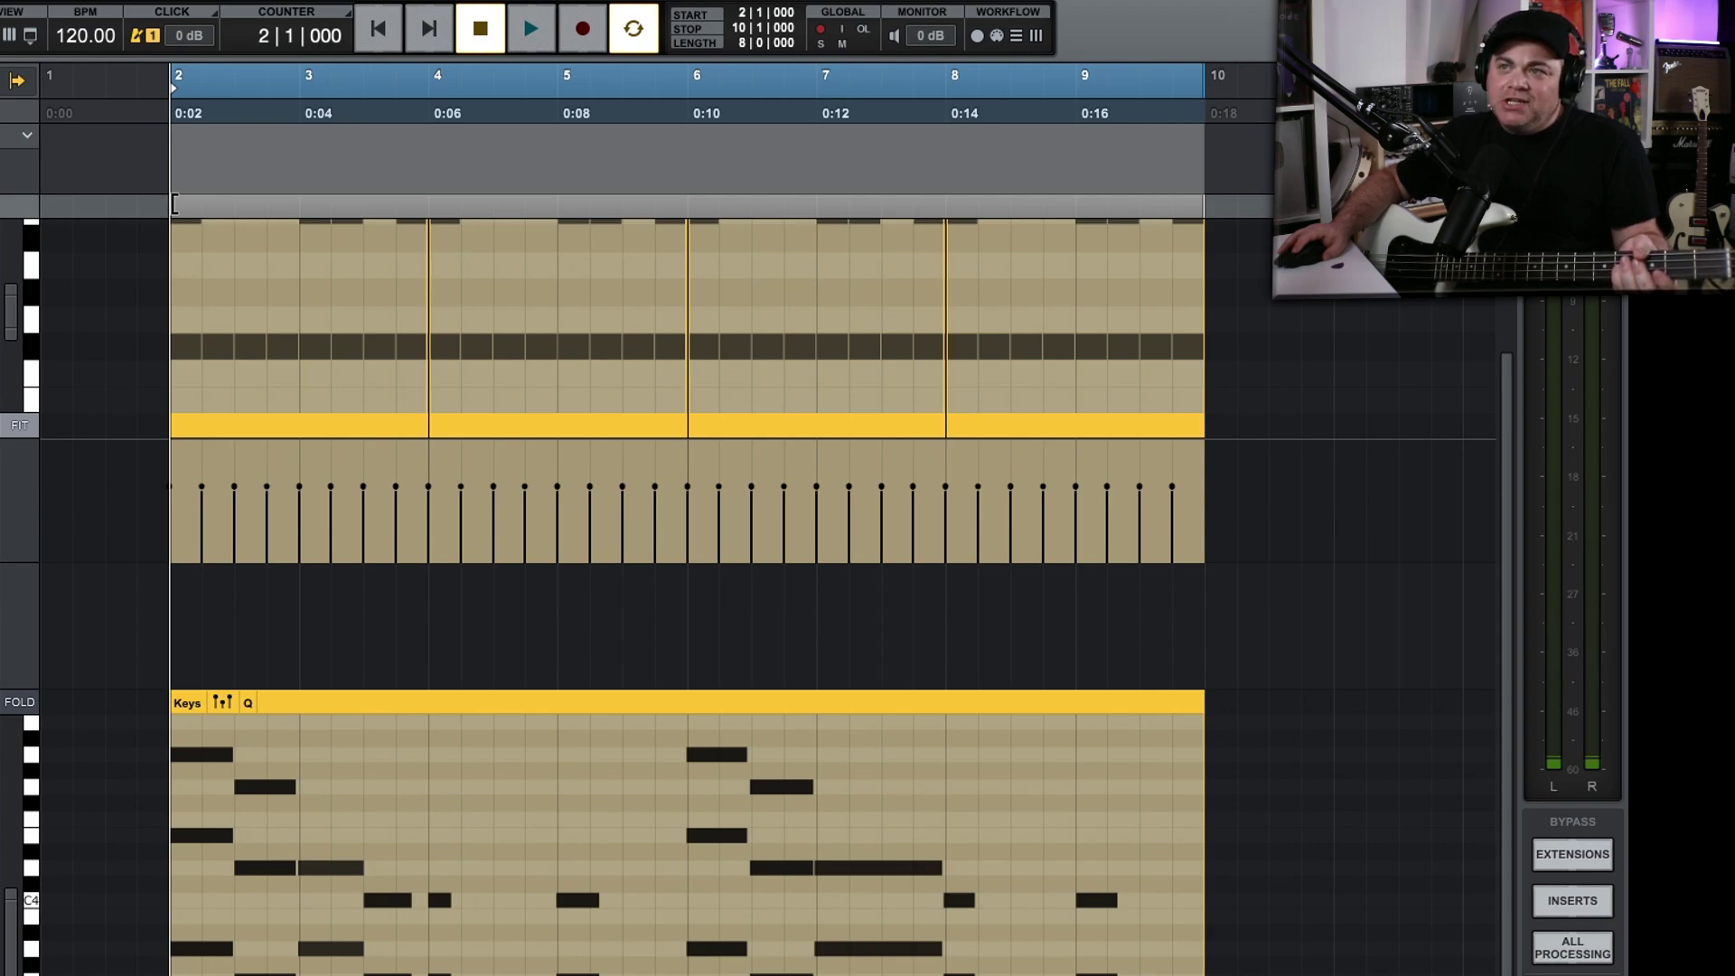
{"action": "left_click_drag", "start_coordinate": [175, 203], "coordinate": [28, 226]}
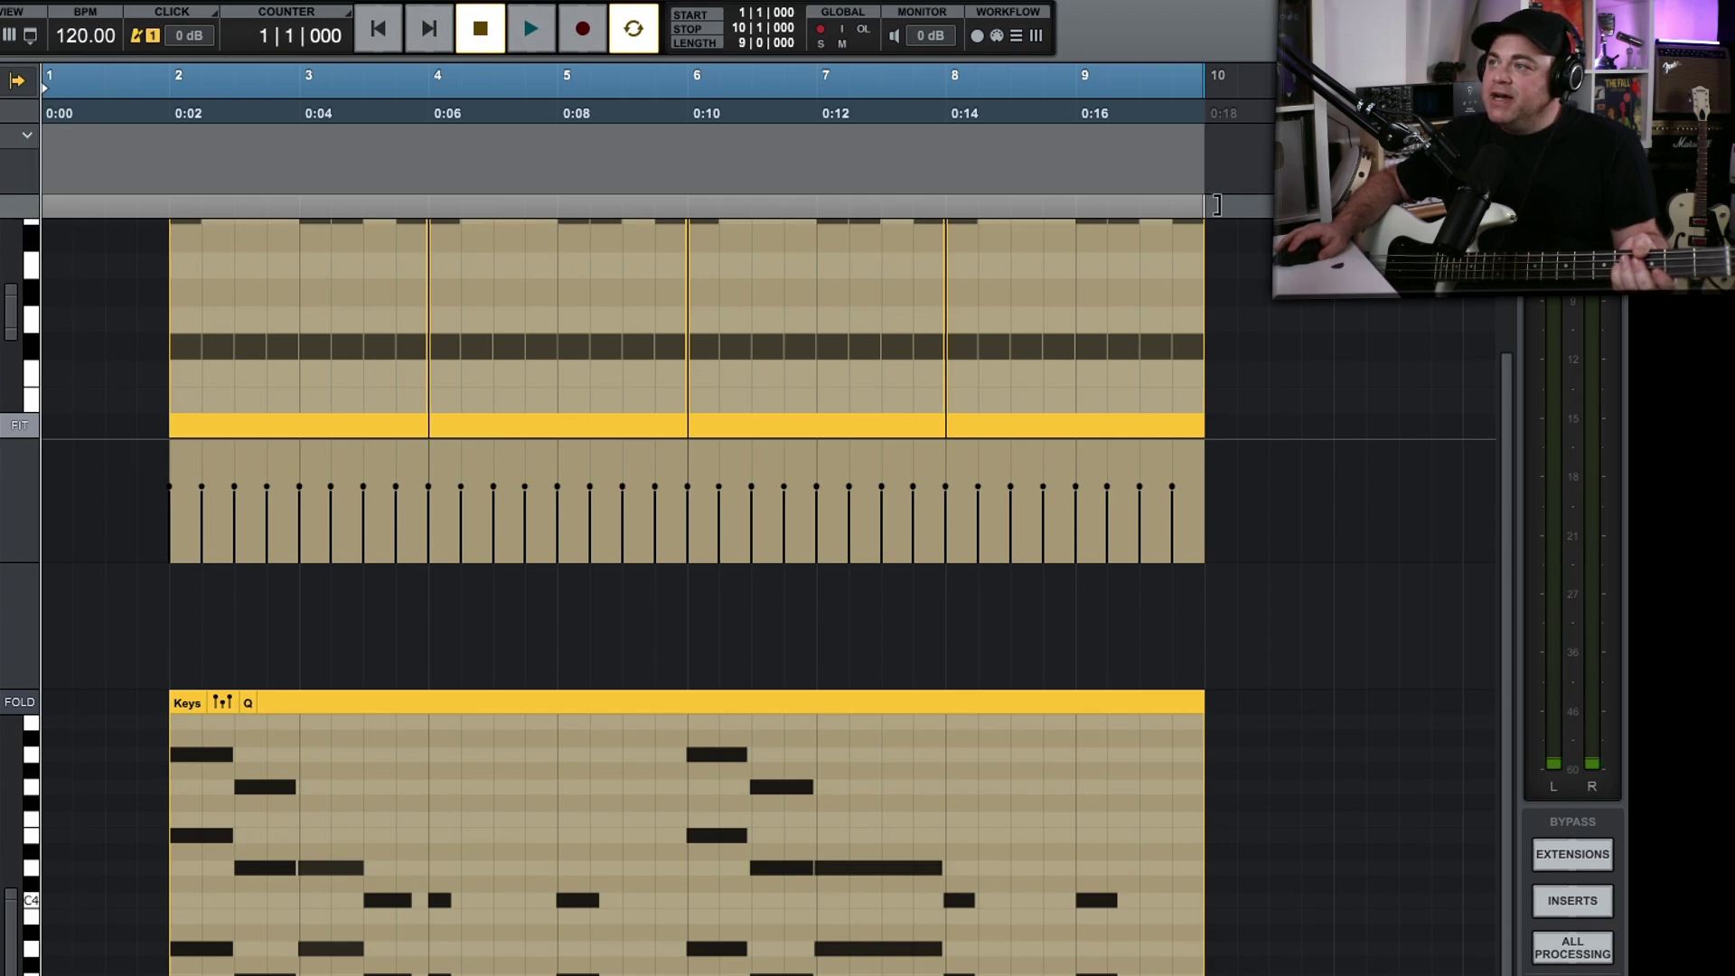
{"action": "left_click_drag", "start_coordinate": [1218, 205], "coordinate": [1342, 205]}
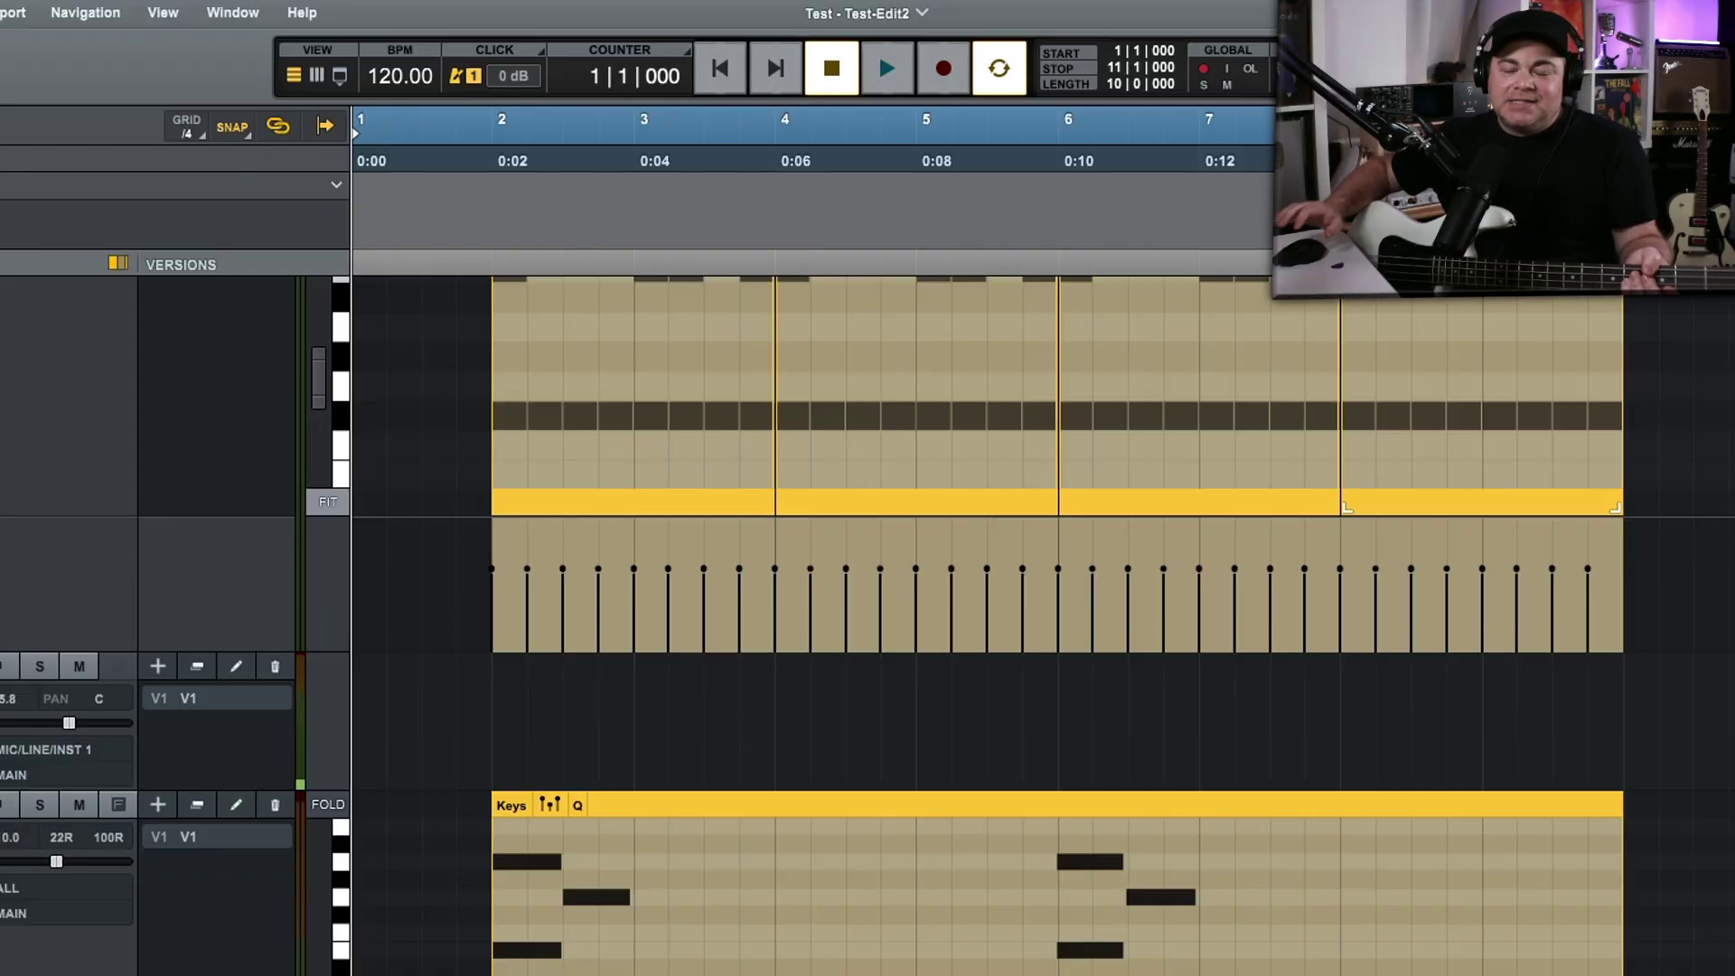
{"action": "left_click", "coordinate": [1005, 89]}
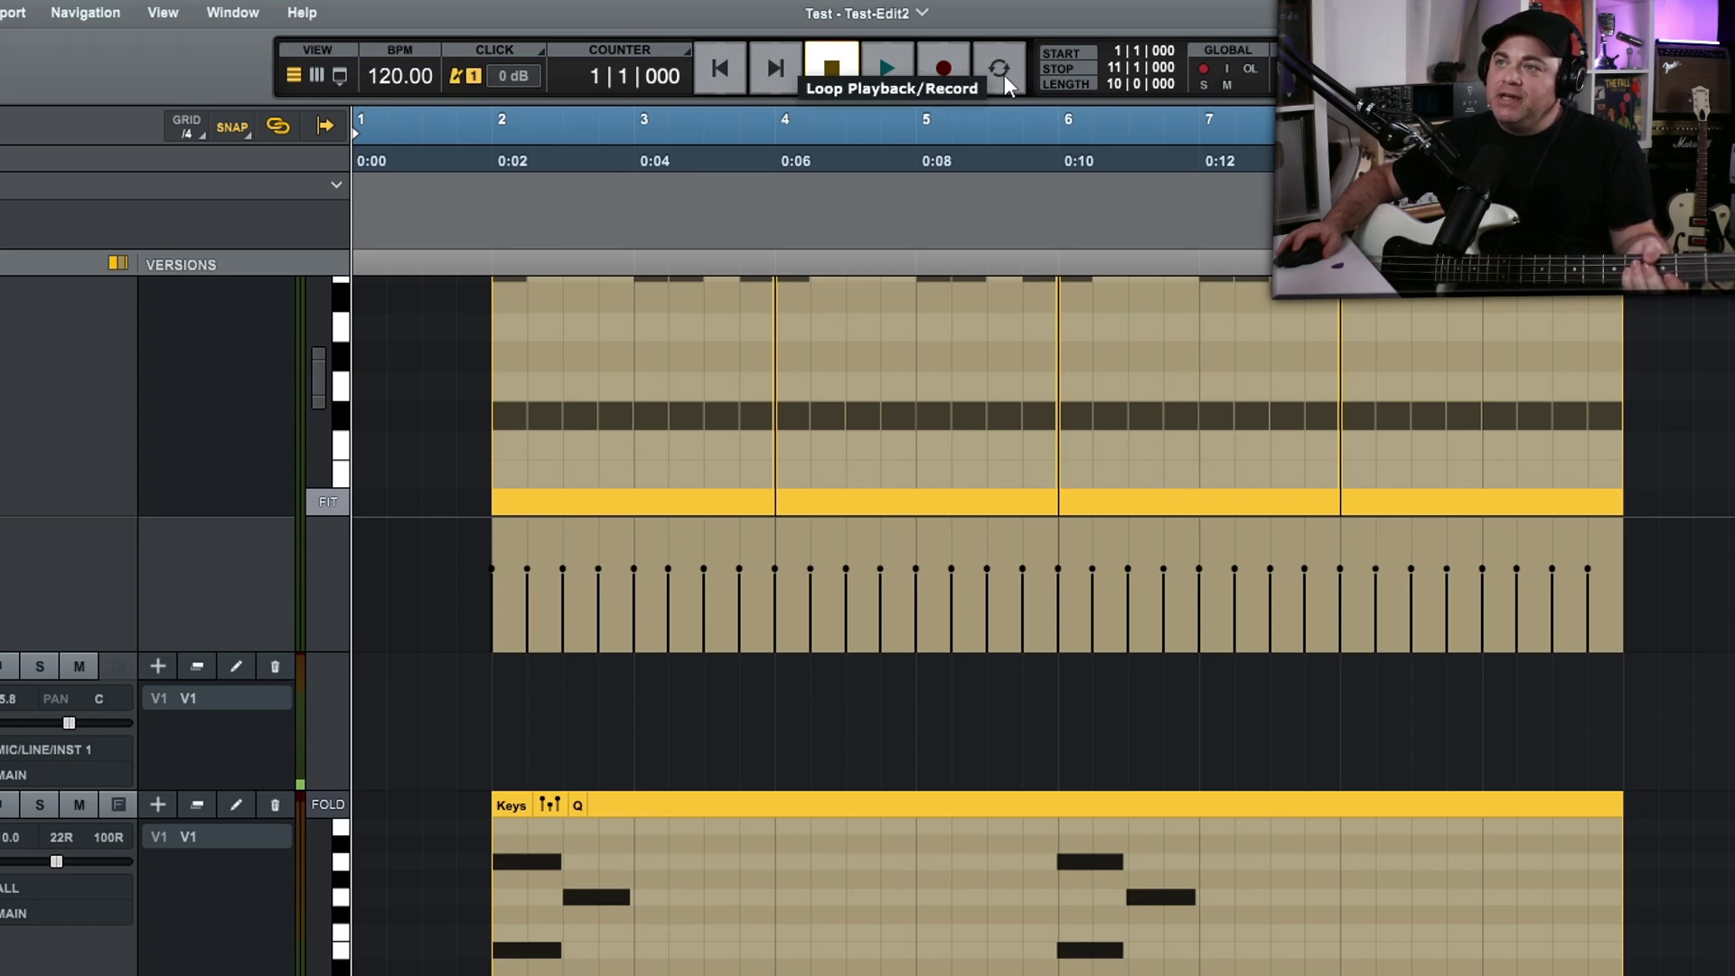
{"action": "left_click", "coordinate": [1003, 72]}
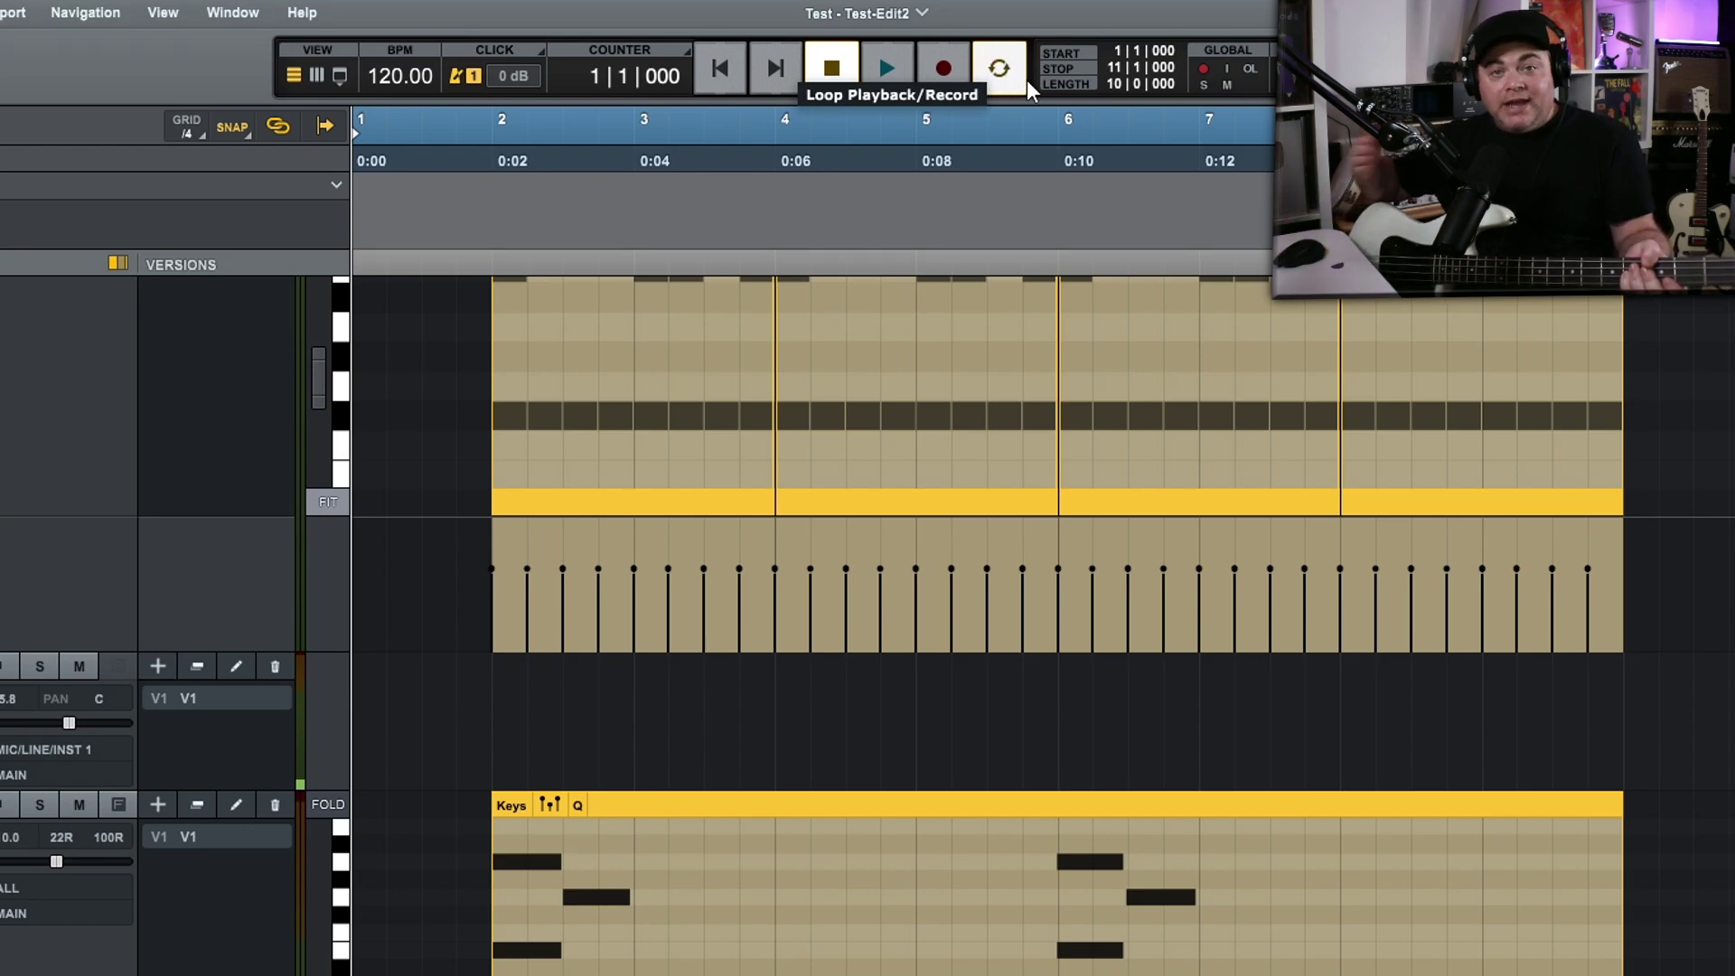
{"action": "left_click", "coordinate": [455, 78]}
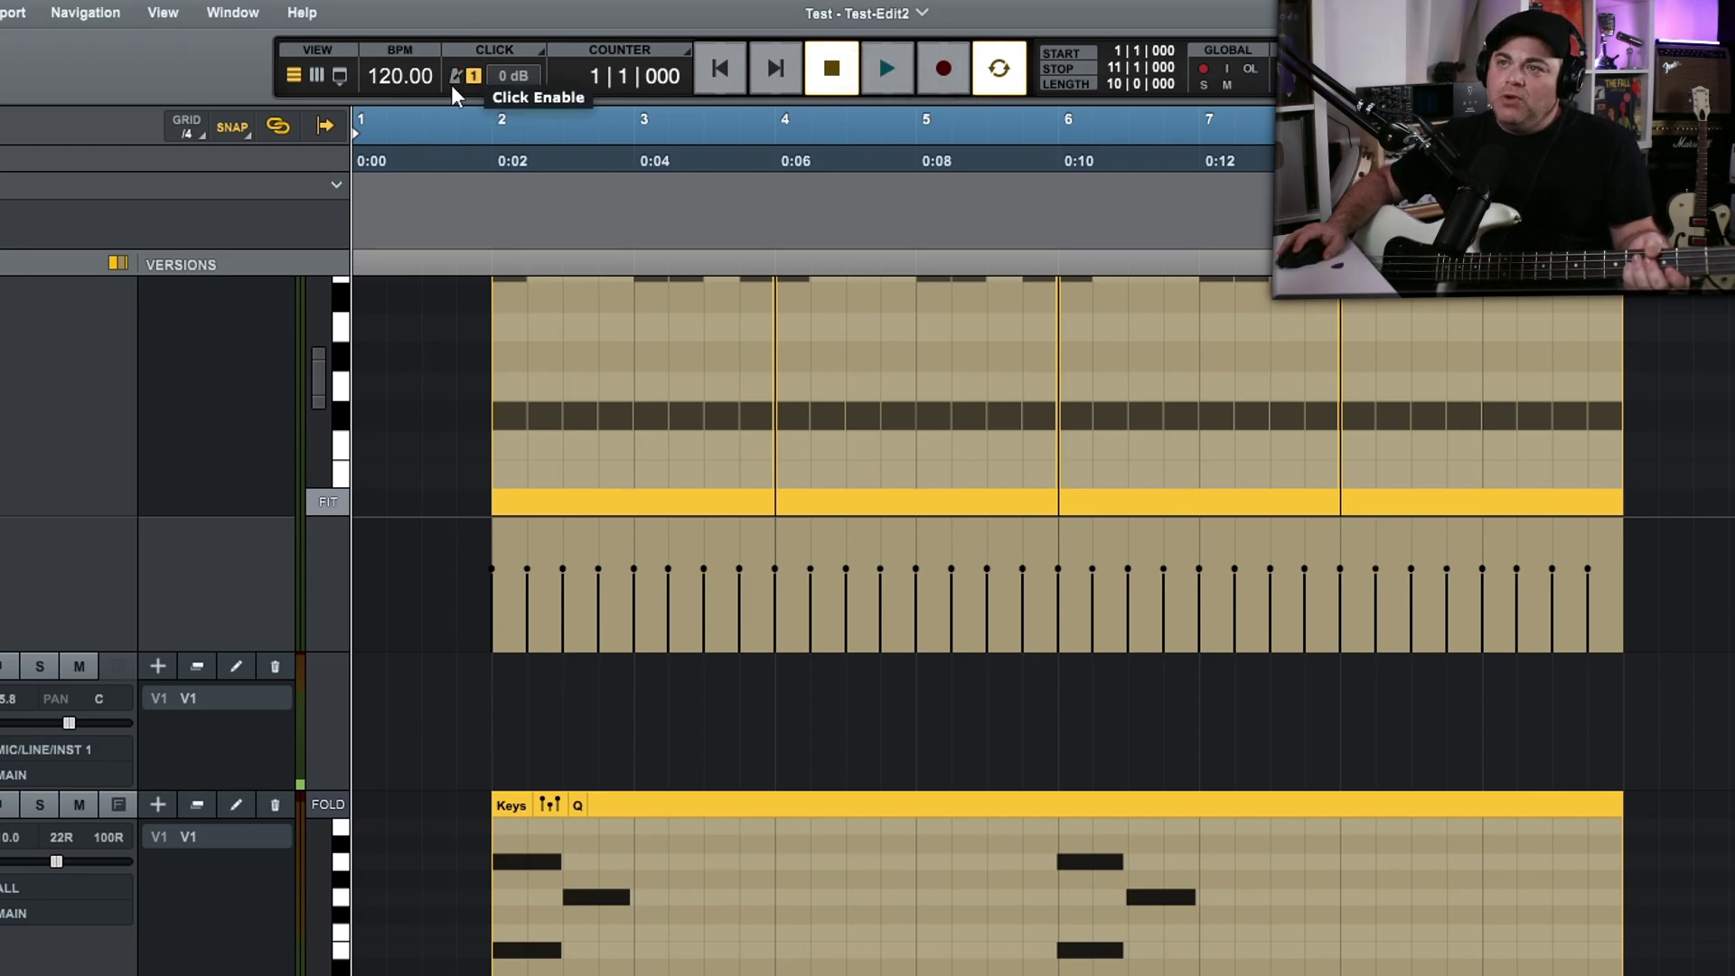
{"action": "left_click", "coordinate": [453, 75]}
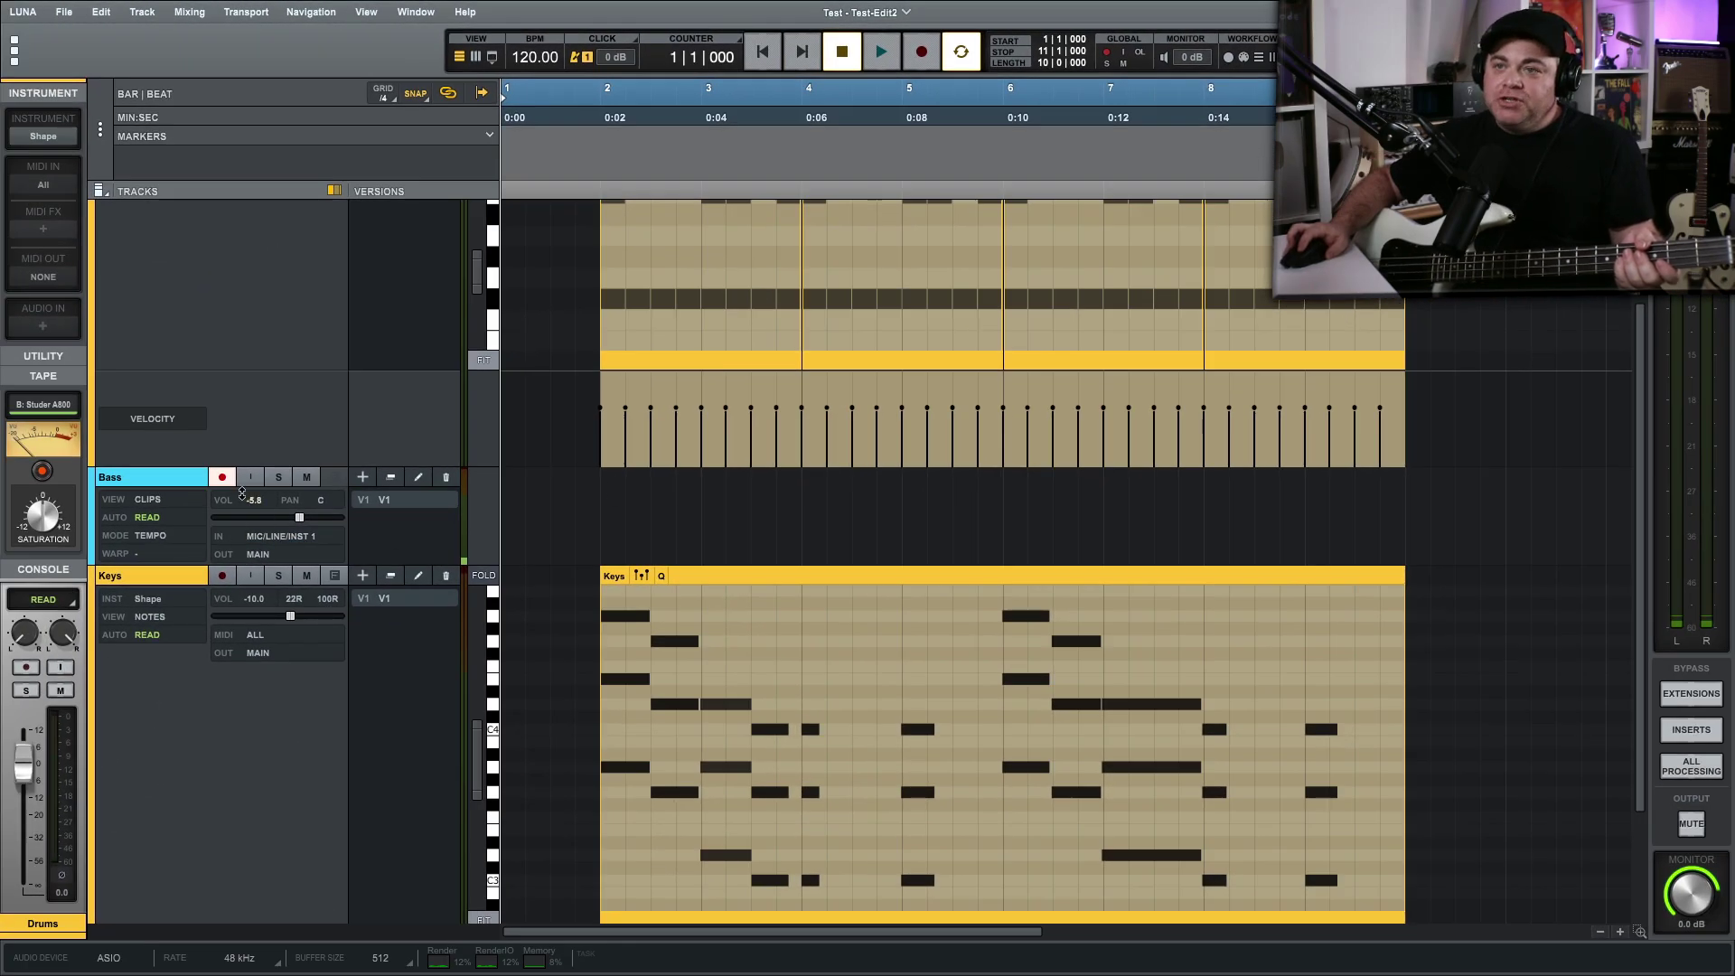
Step: Start loop recording bass takes over bars 1–11 from the transport
{"action": "left_click", "coordinate": [922, 54]}
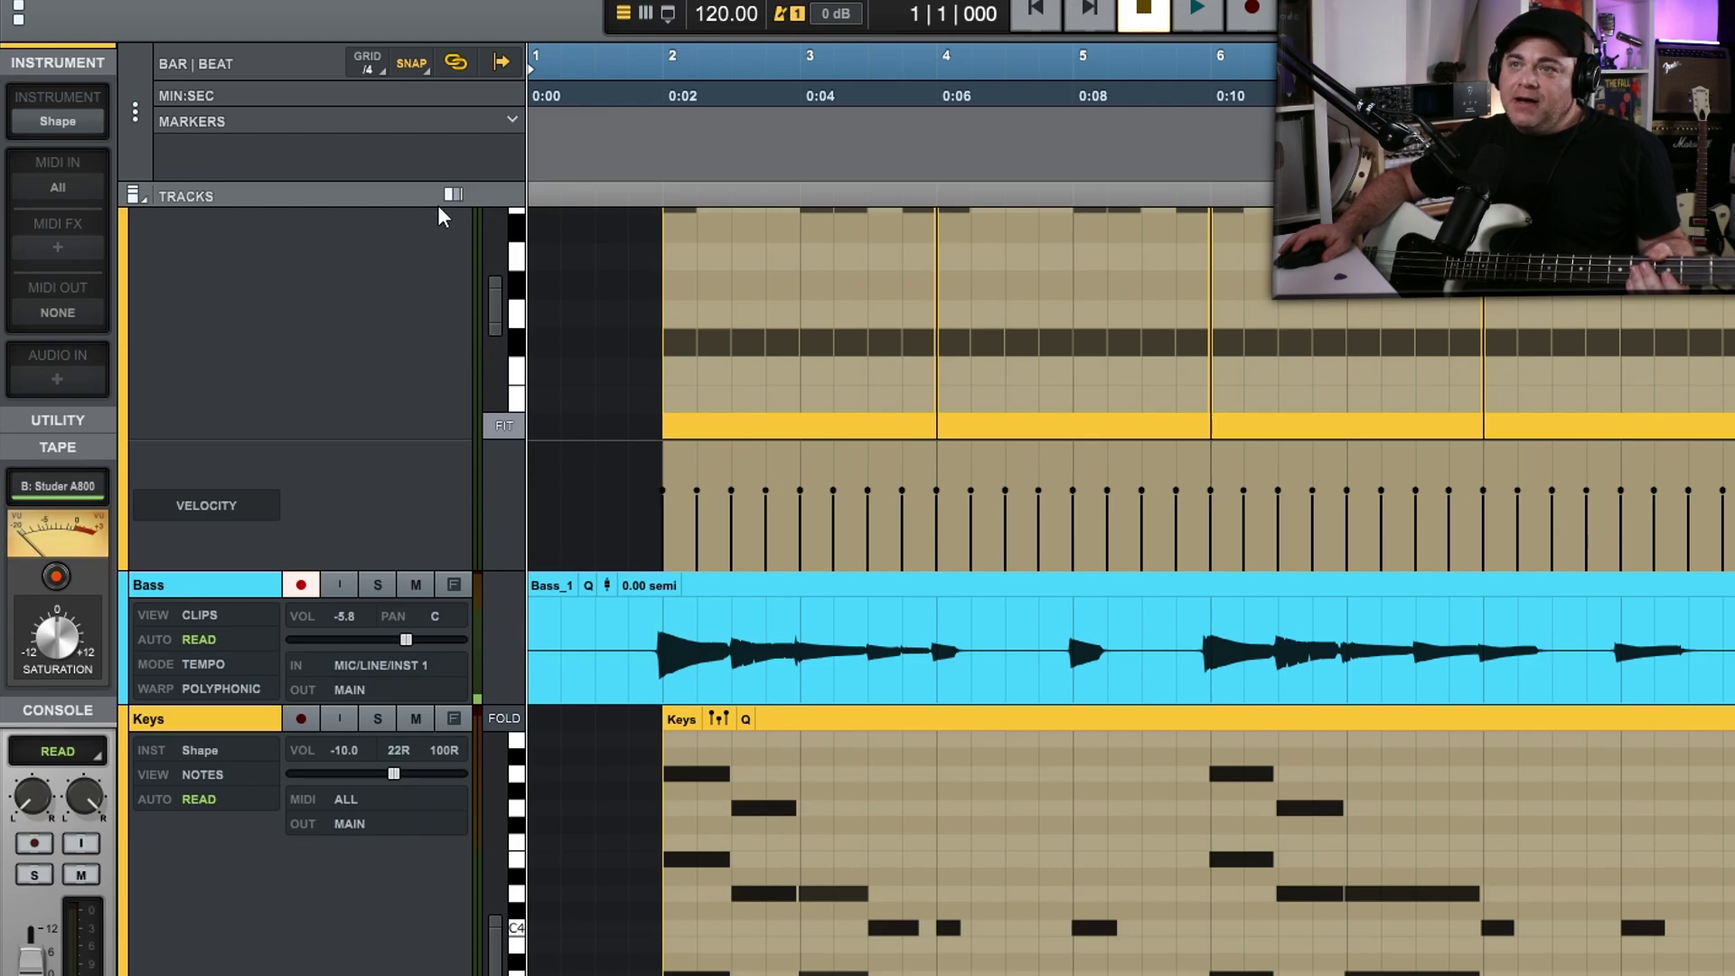
Step: Expand the versions list to show the Bass takes V1 through V4
{"action": "left_click", "coordinate": [456, 195]}
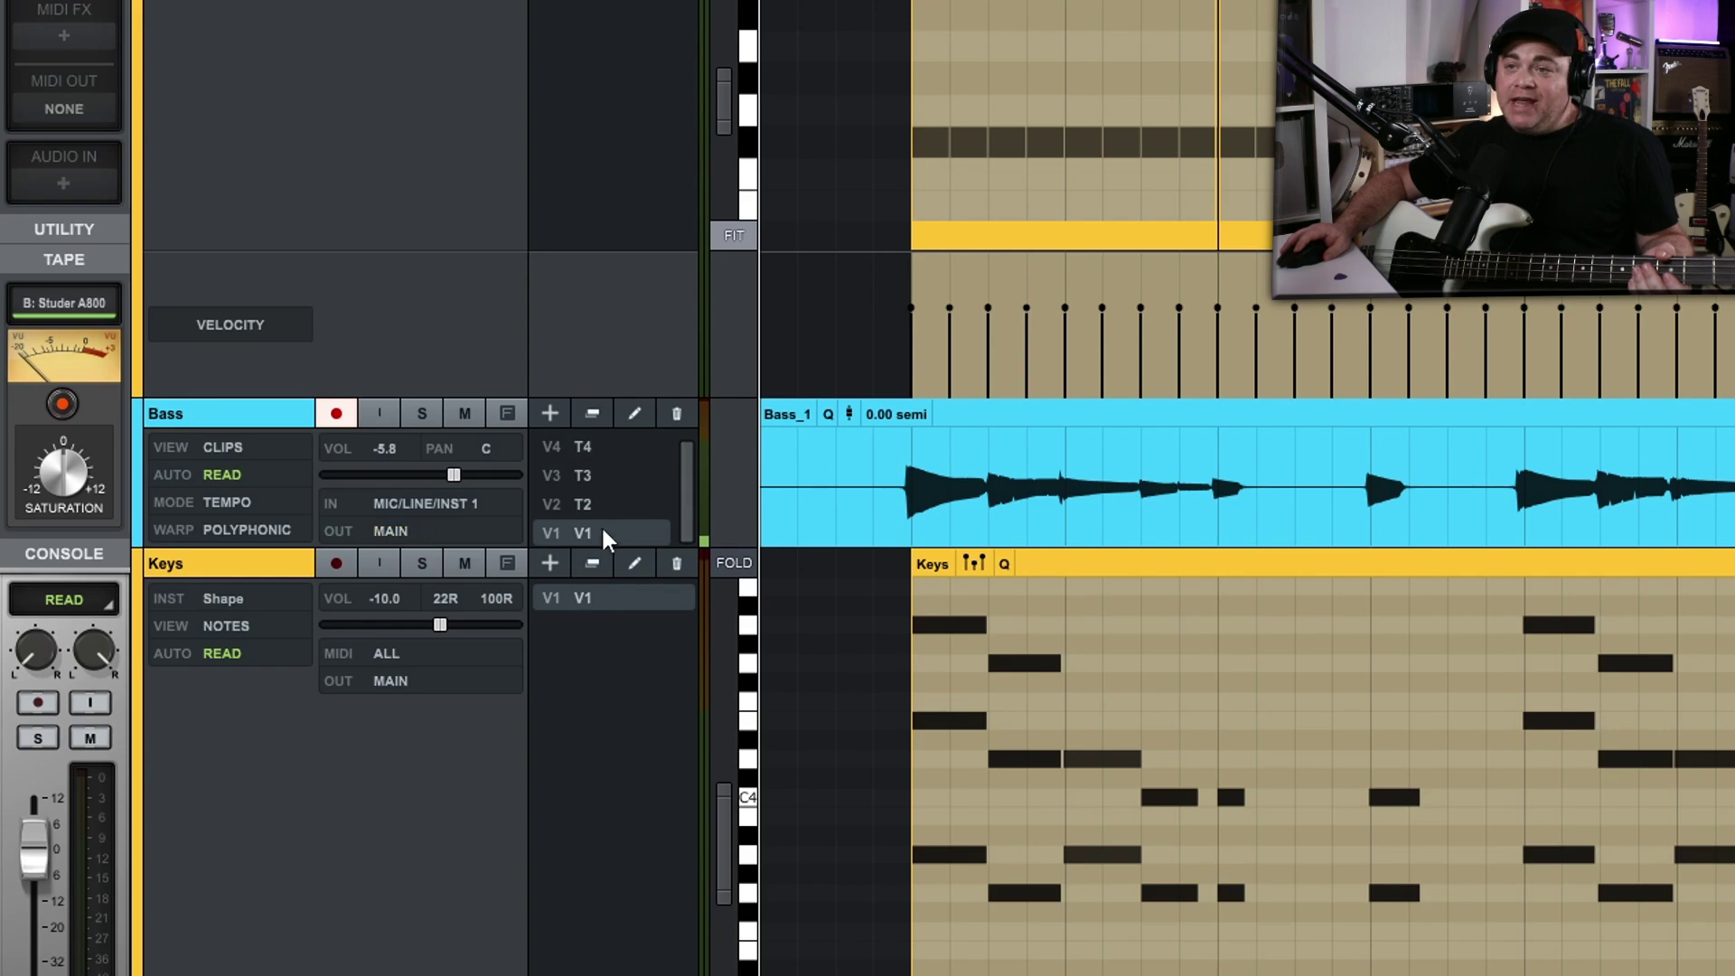
{"action": "left_click", "coordinate": [549, 415]}
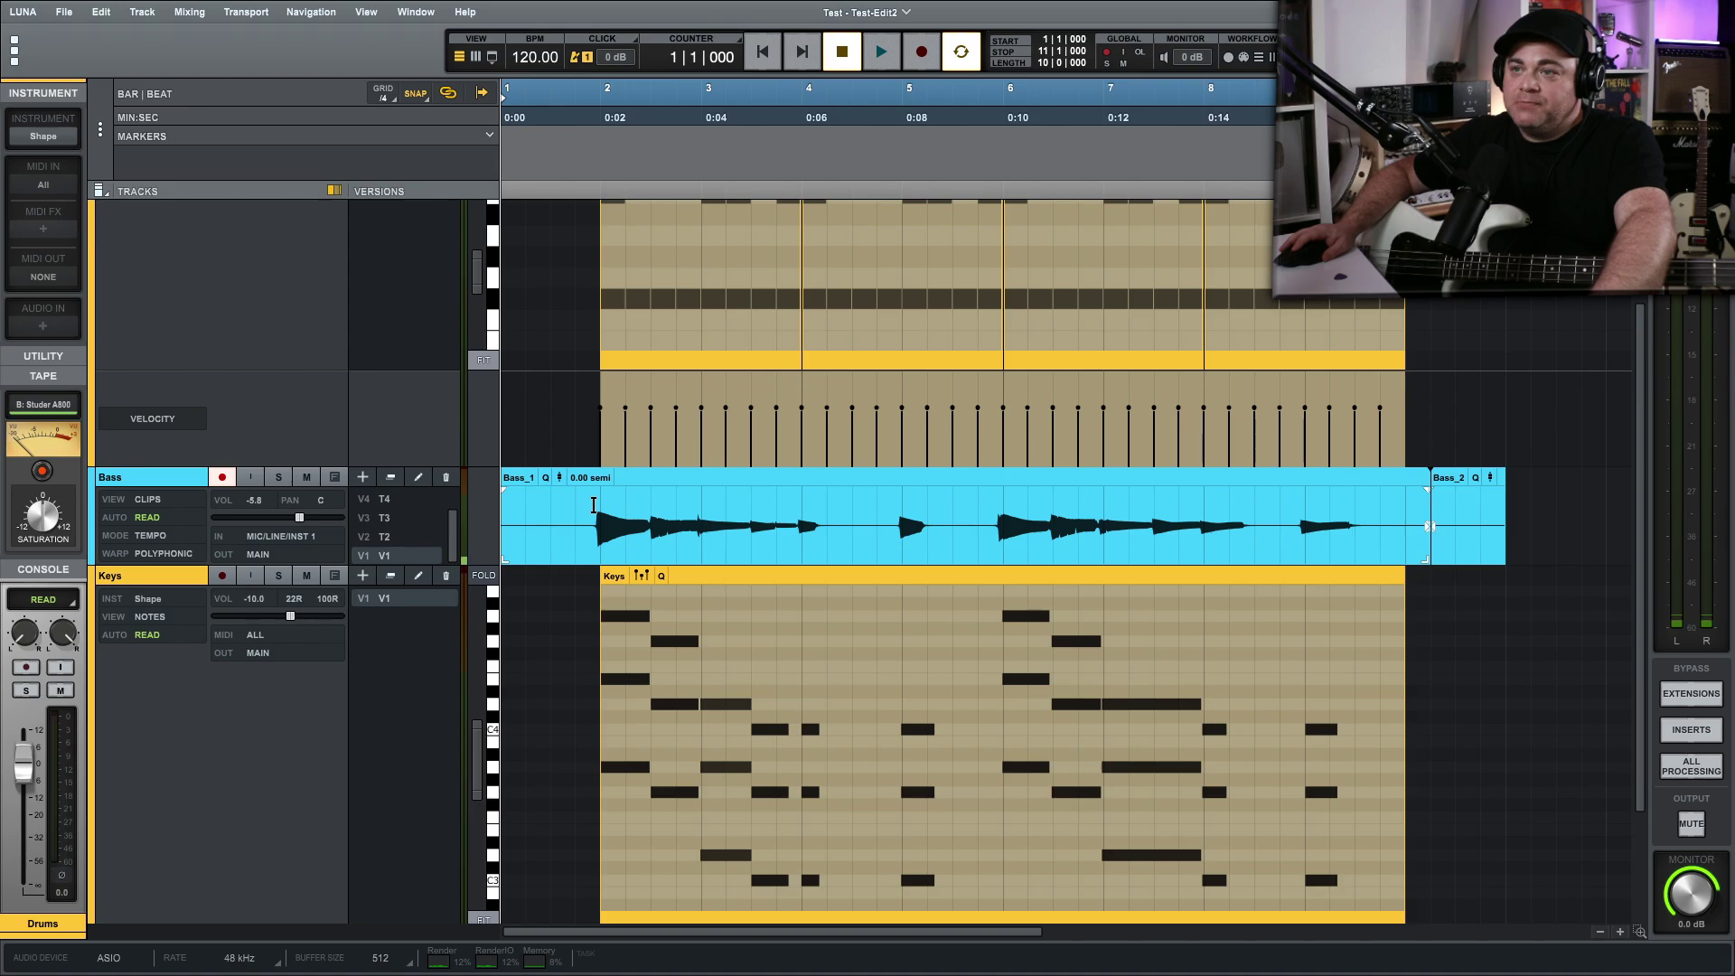
Step: Play the current Bass take from bar 2, then stop
{"action": "left_click", "coordinate": [596, 524]}
{"action": "key", "text": "space"}
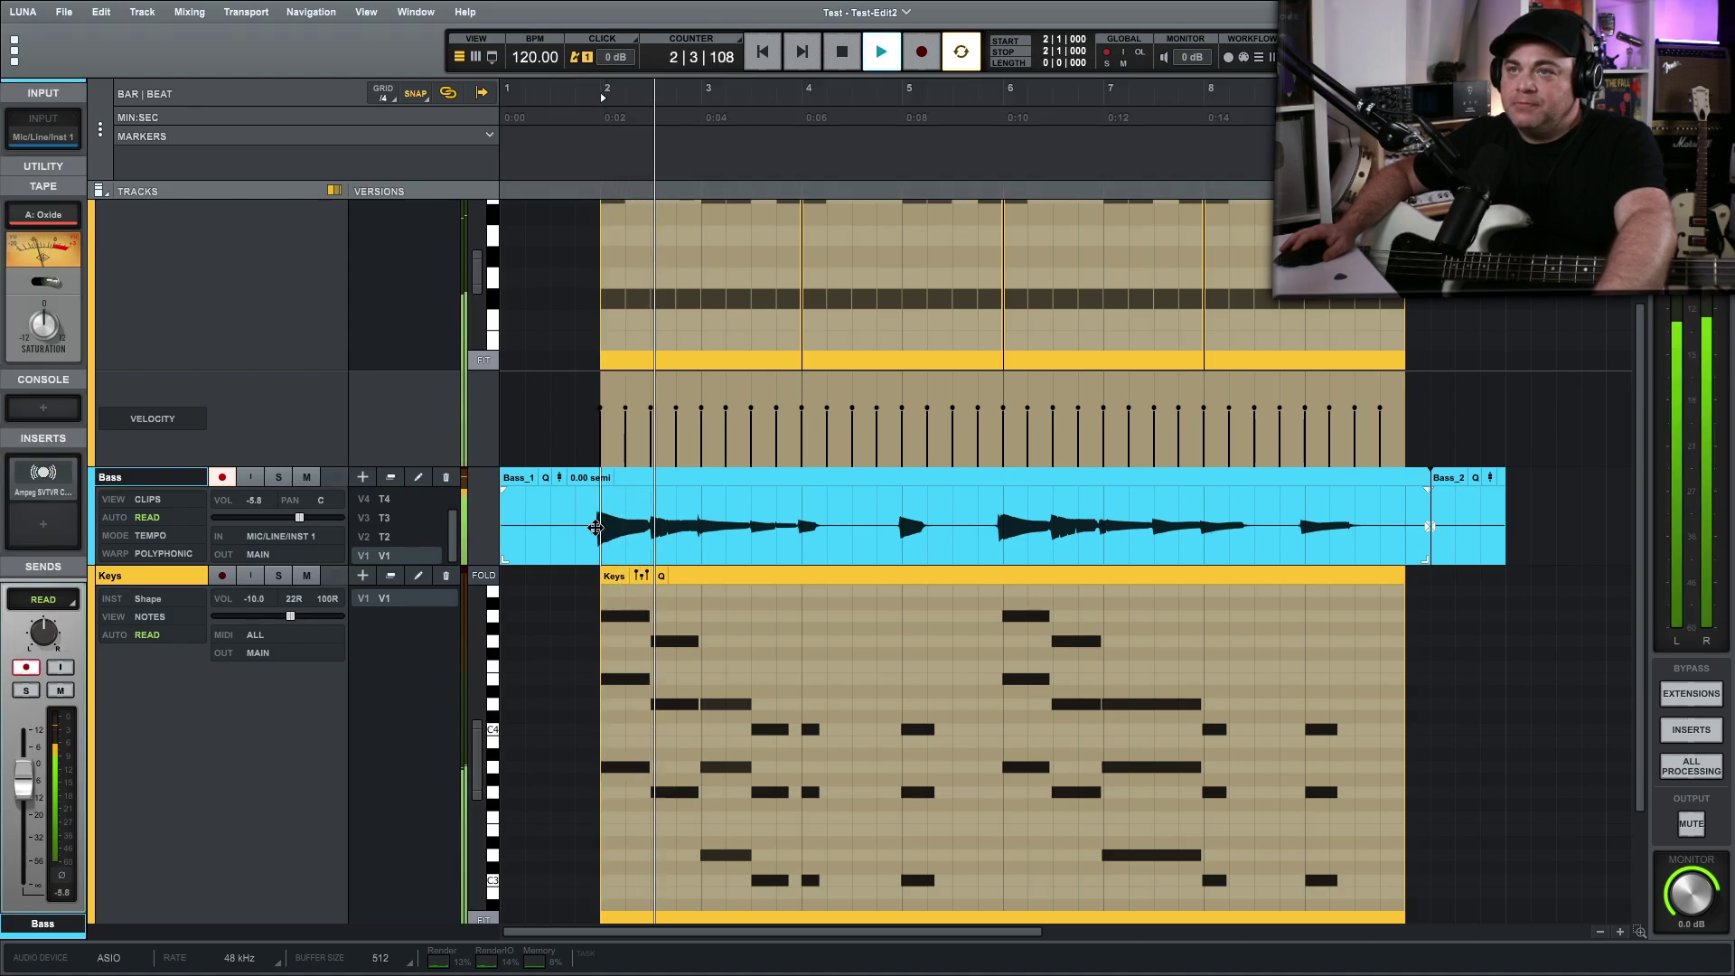
{"action": "key", "text": "space"}
{"action": "key", "text": "space"}
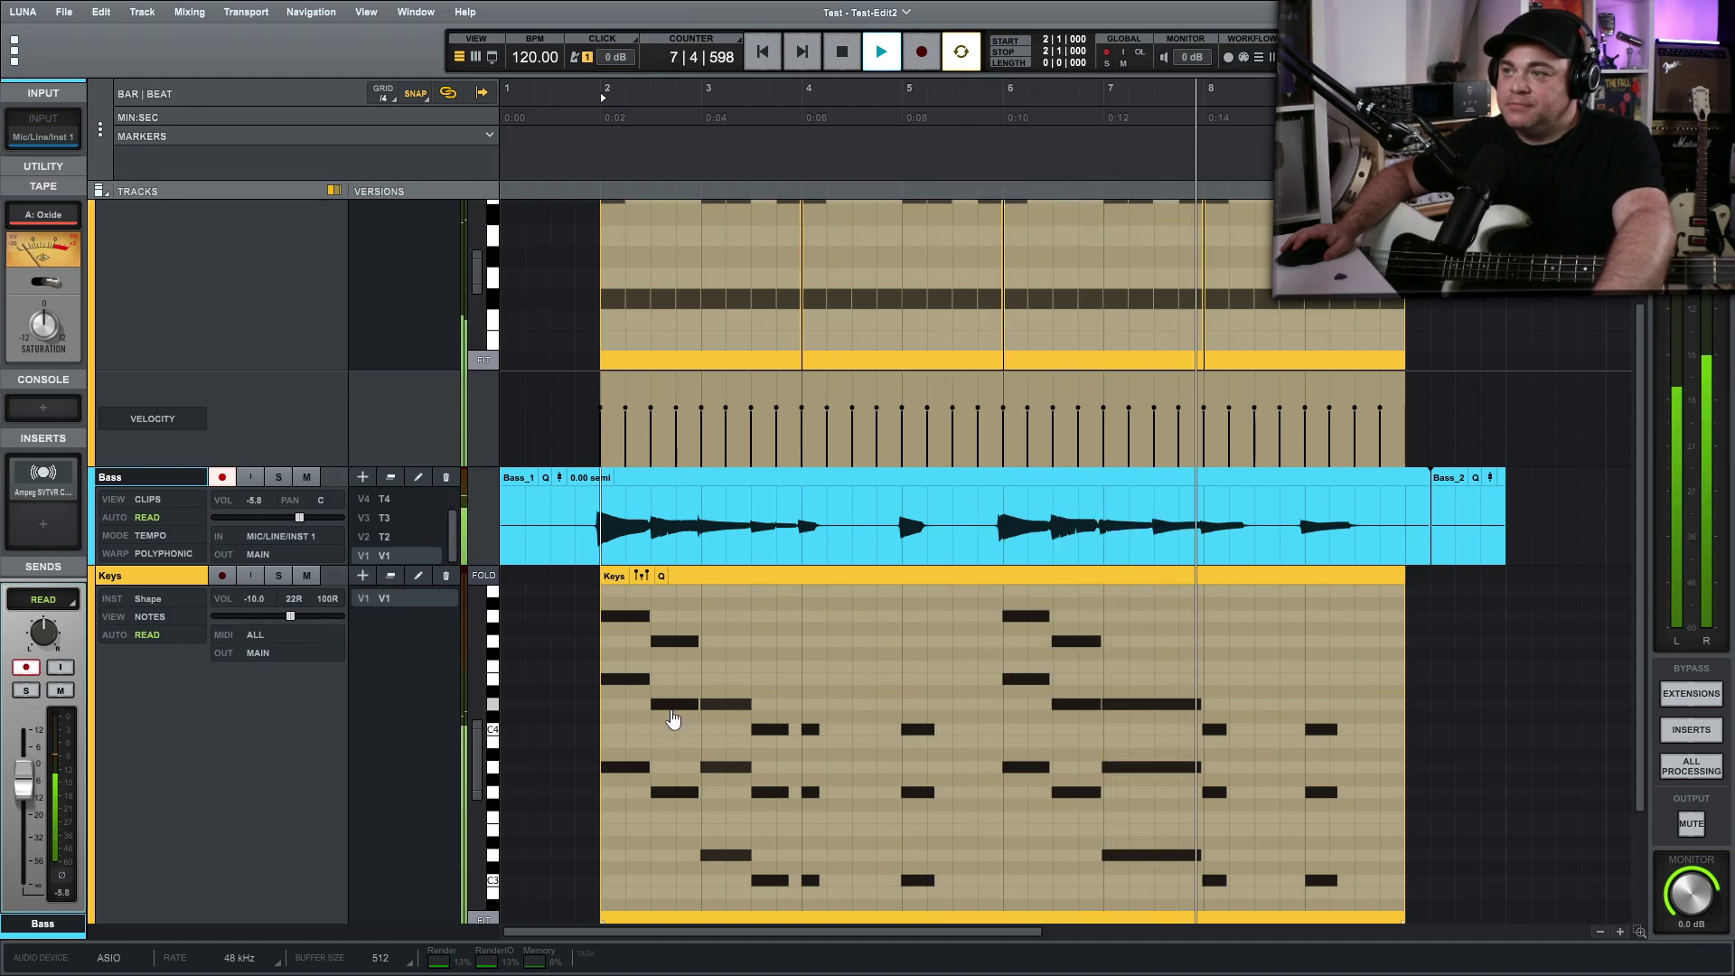
{"action": "key", "text": "space"}
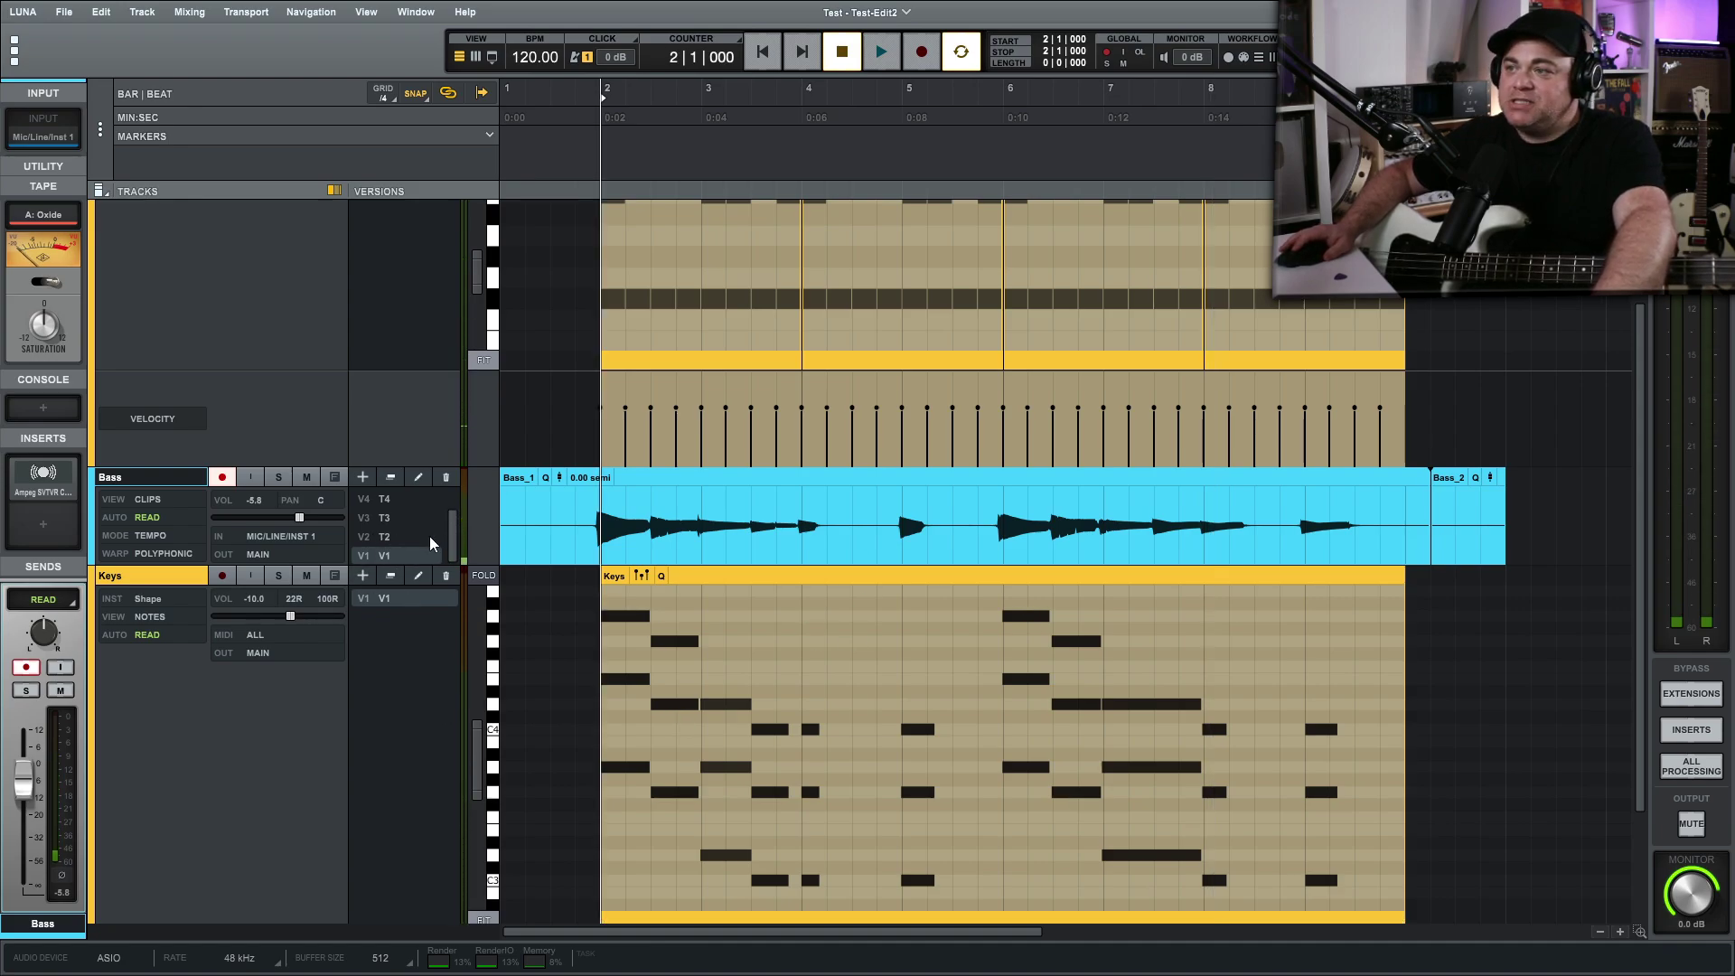
Step: Make V2 T2 the active Bass version and audition it, including from bar 6
{"action": "left_click", "coordinate": [378, 539]}
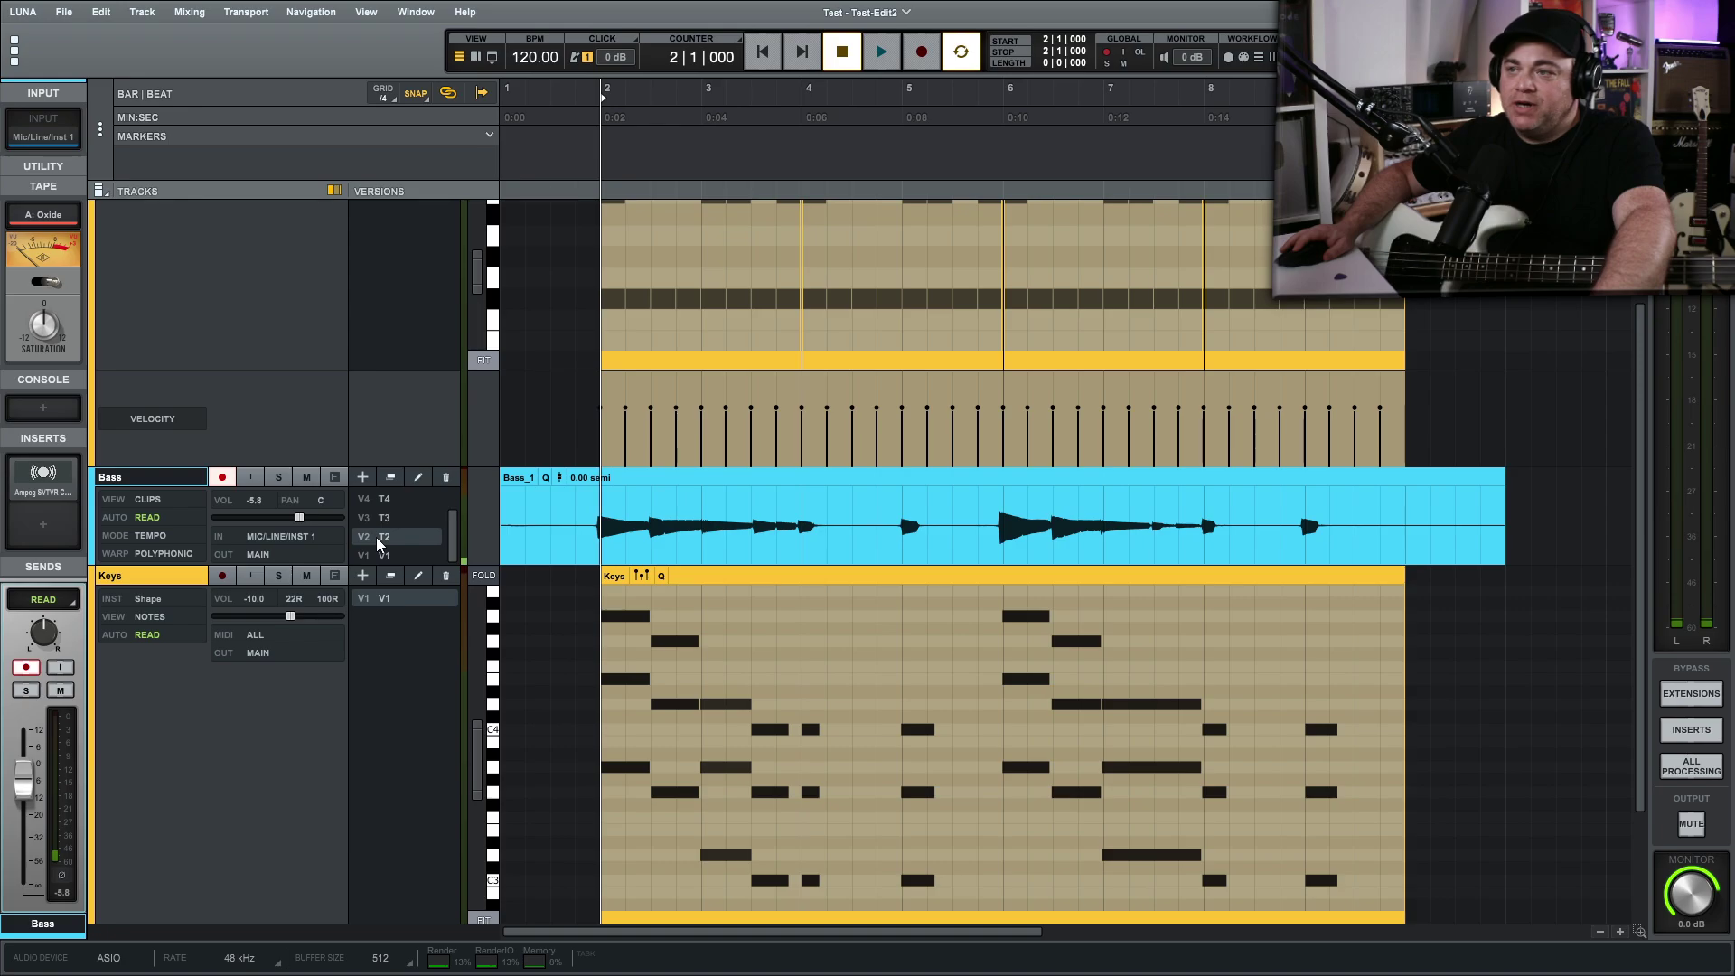
{"action": "key", "text": "space"}
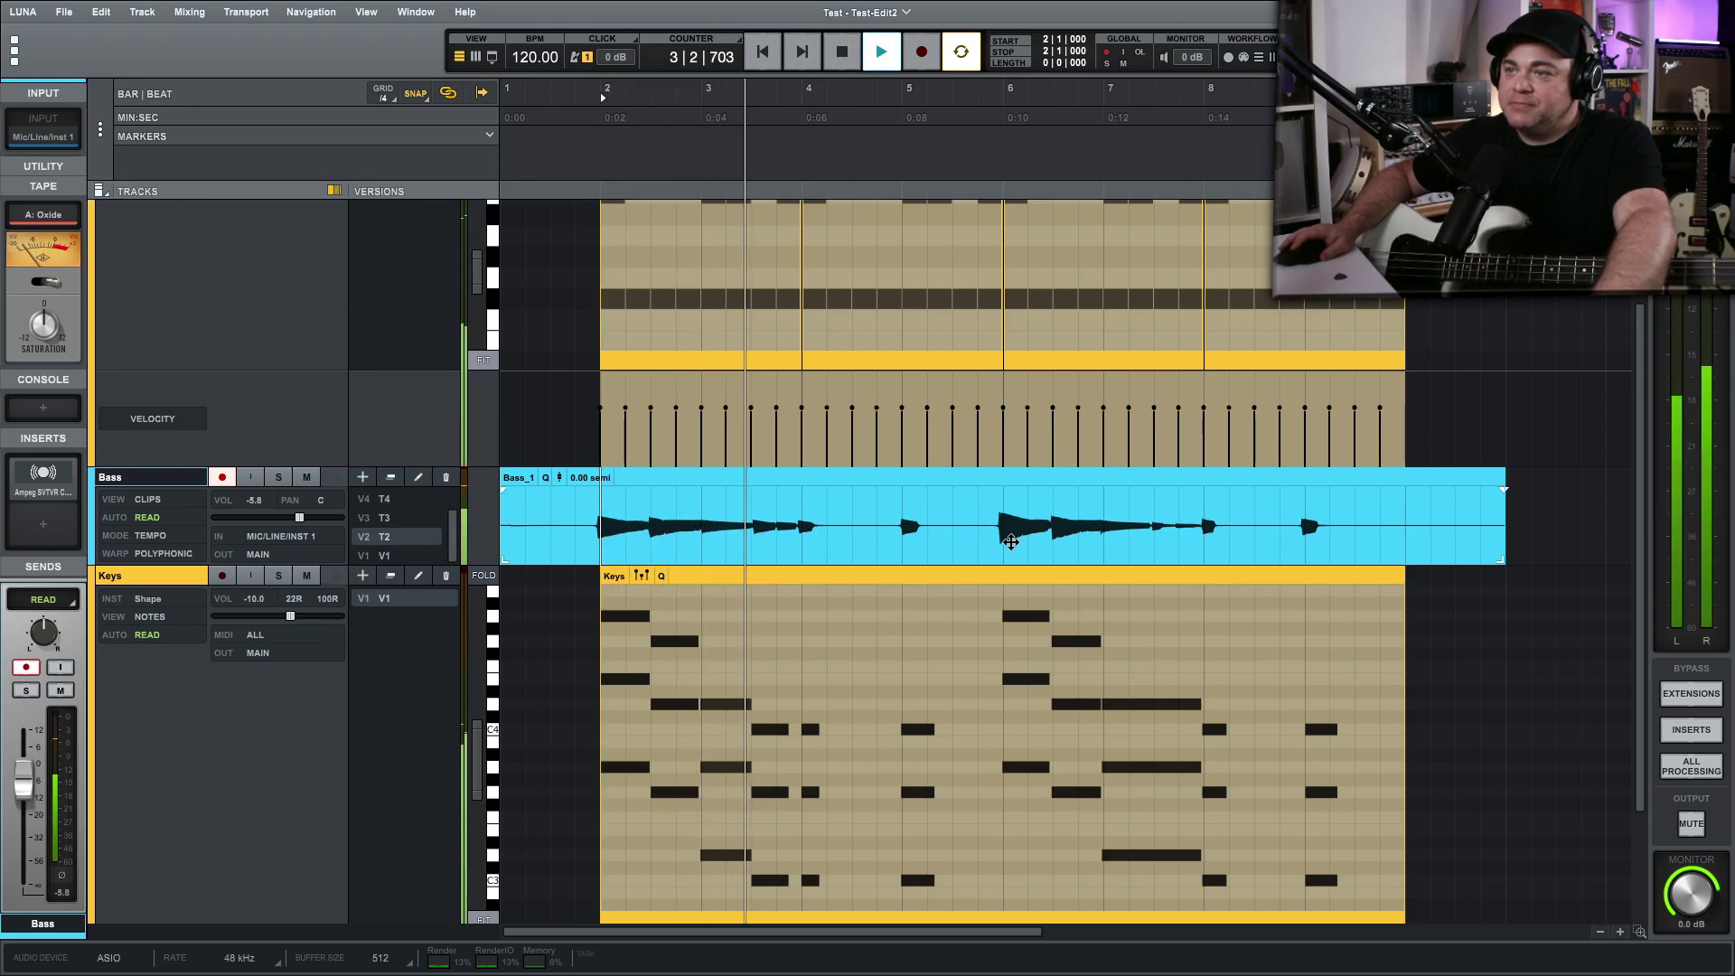
{"action": "key", "text": "space"}
{"action": "left_click", "coordinate": [1000, 512]}
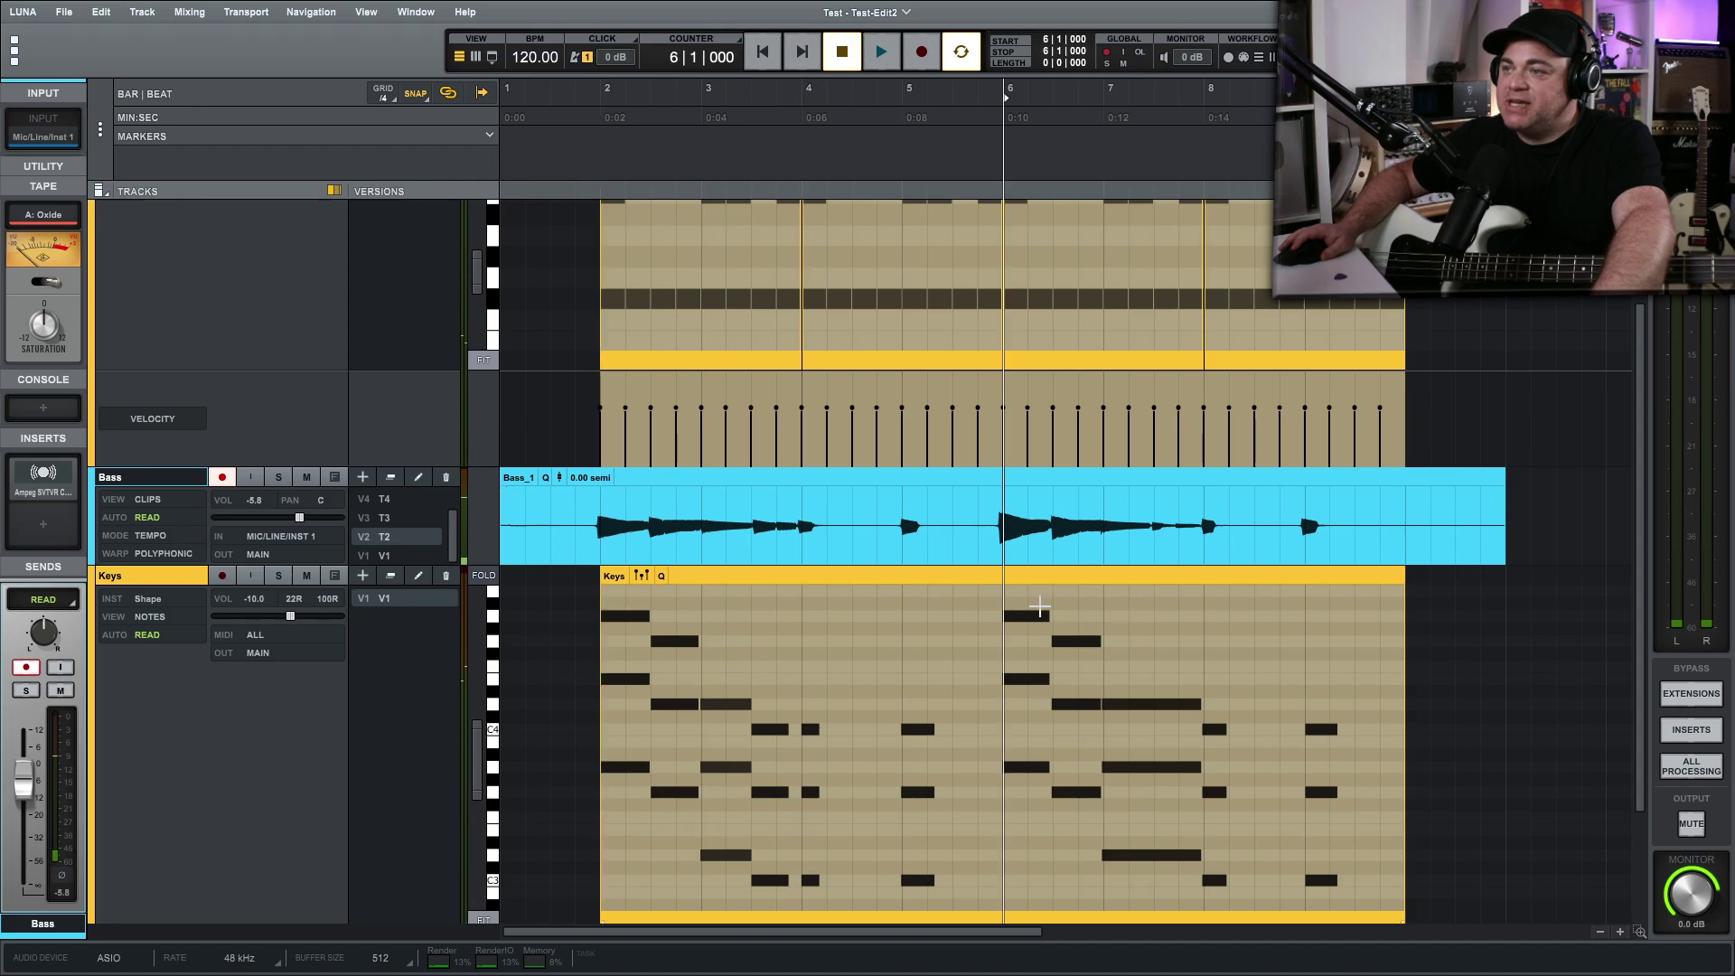
{"action": "key", "text": "space"}
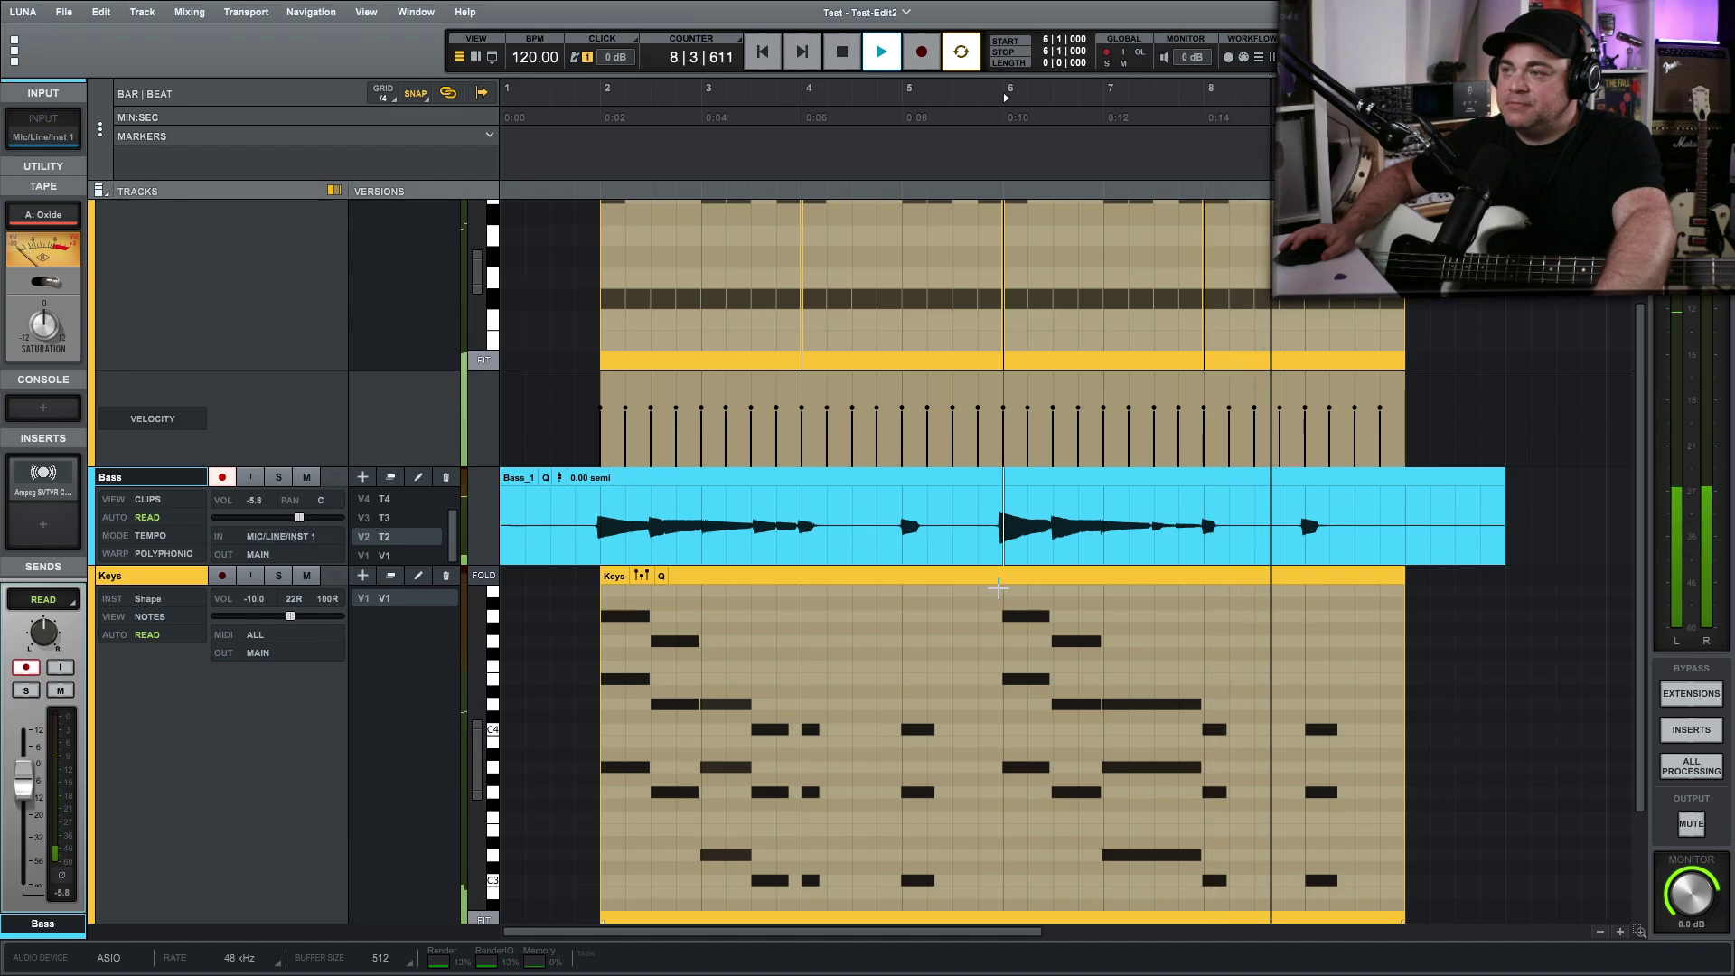
{"action": "key", "text": "space"}
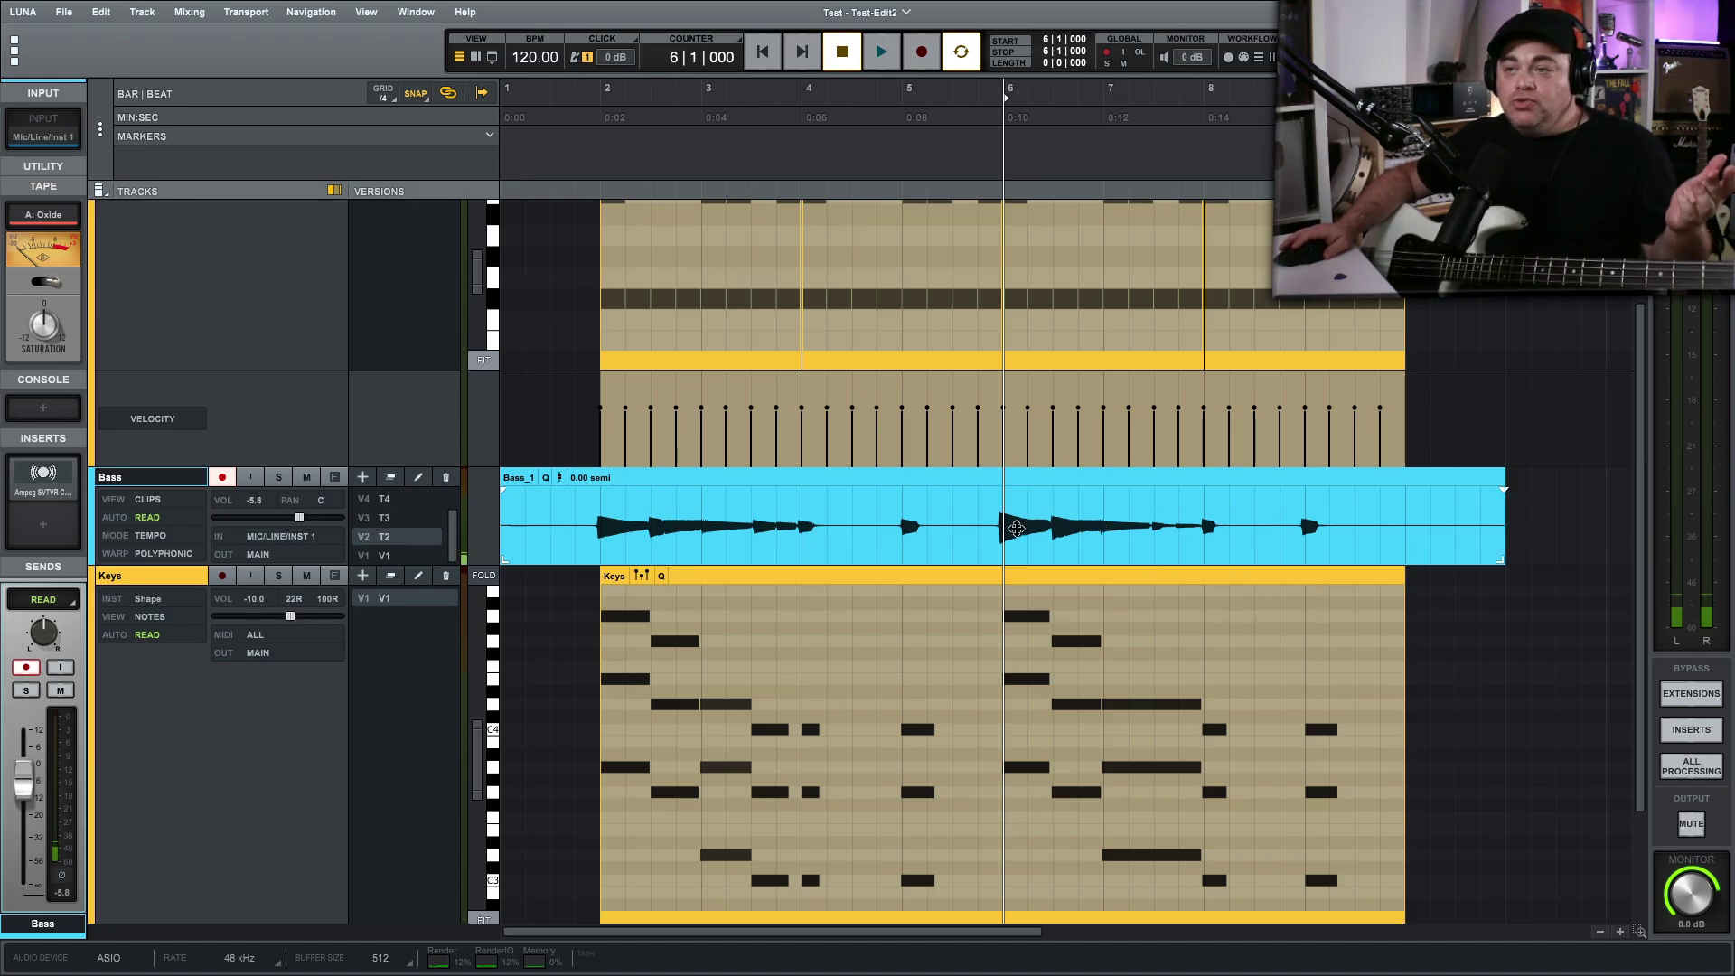
Step: Select the Bass_1 clip and paste a copy starting at bar 12
{"action": "left_click", "coordinate": [918, 485]}
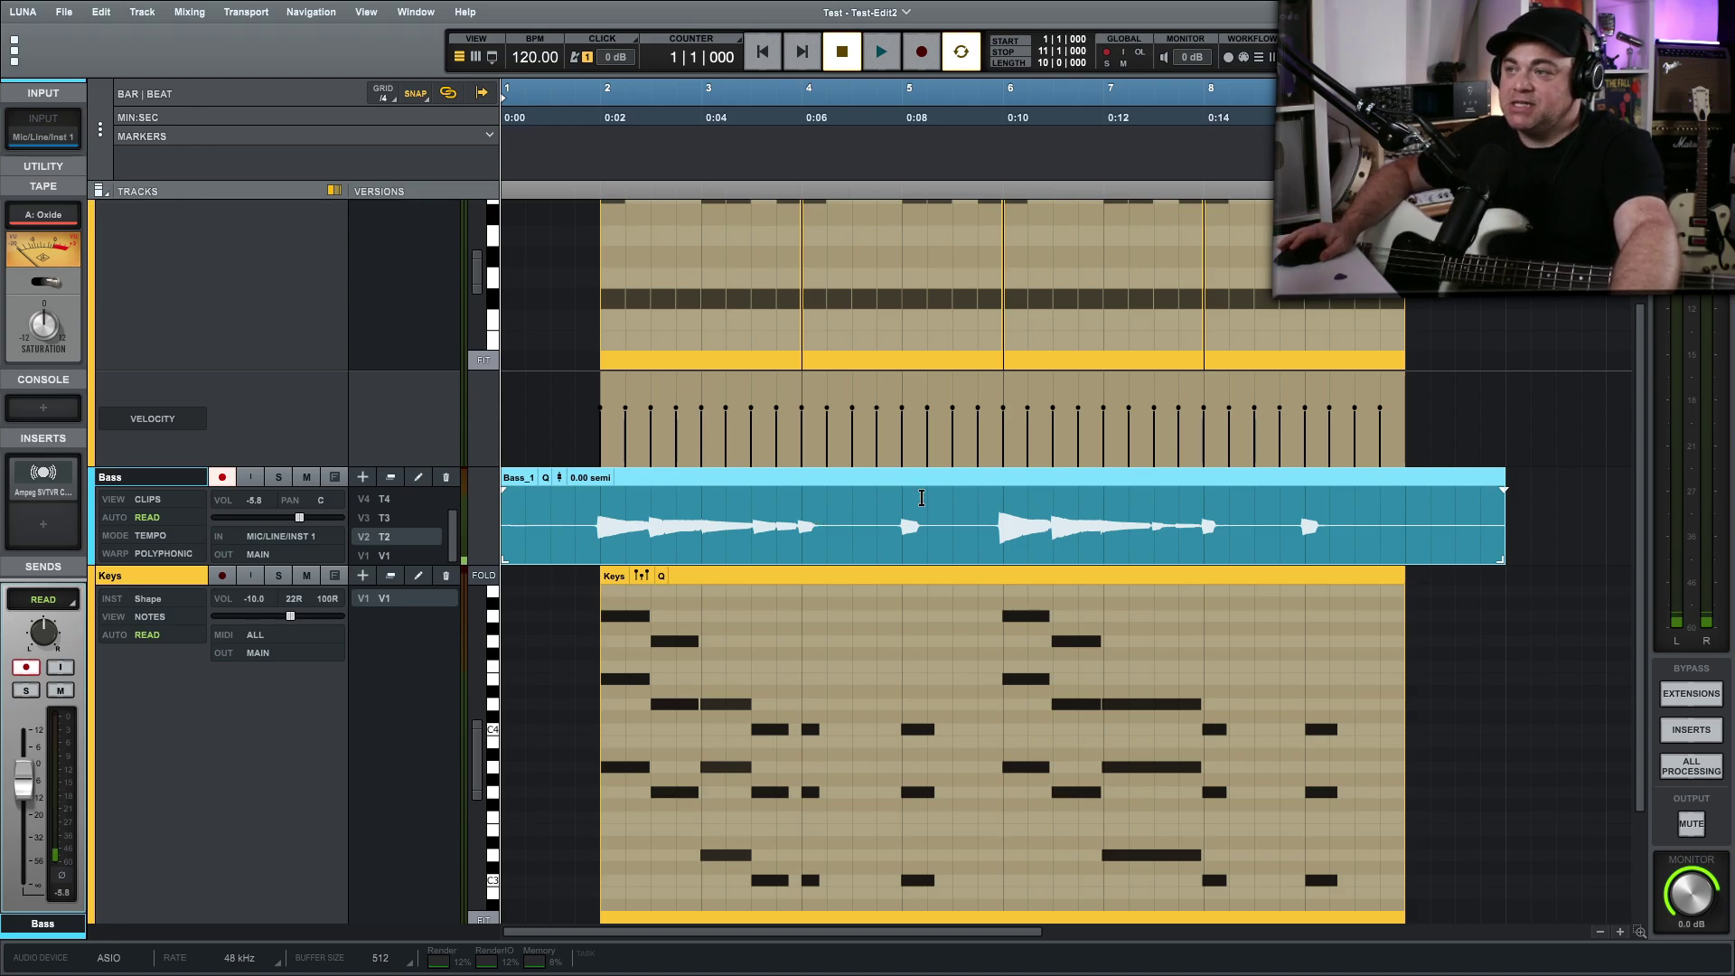
{"action": "left_click", "coordinate": [1556, 506]}
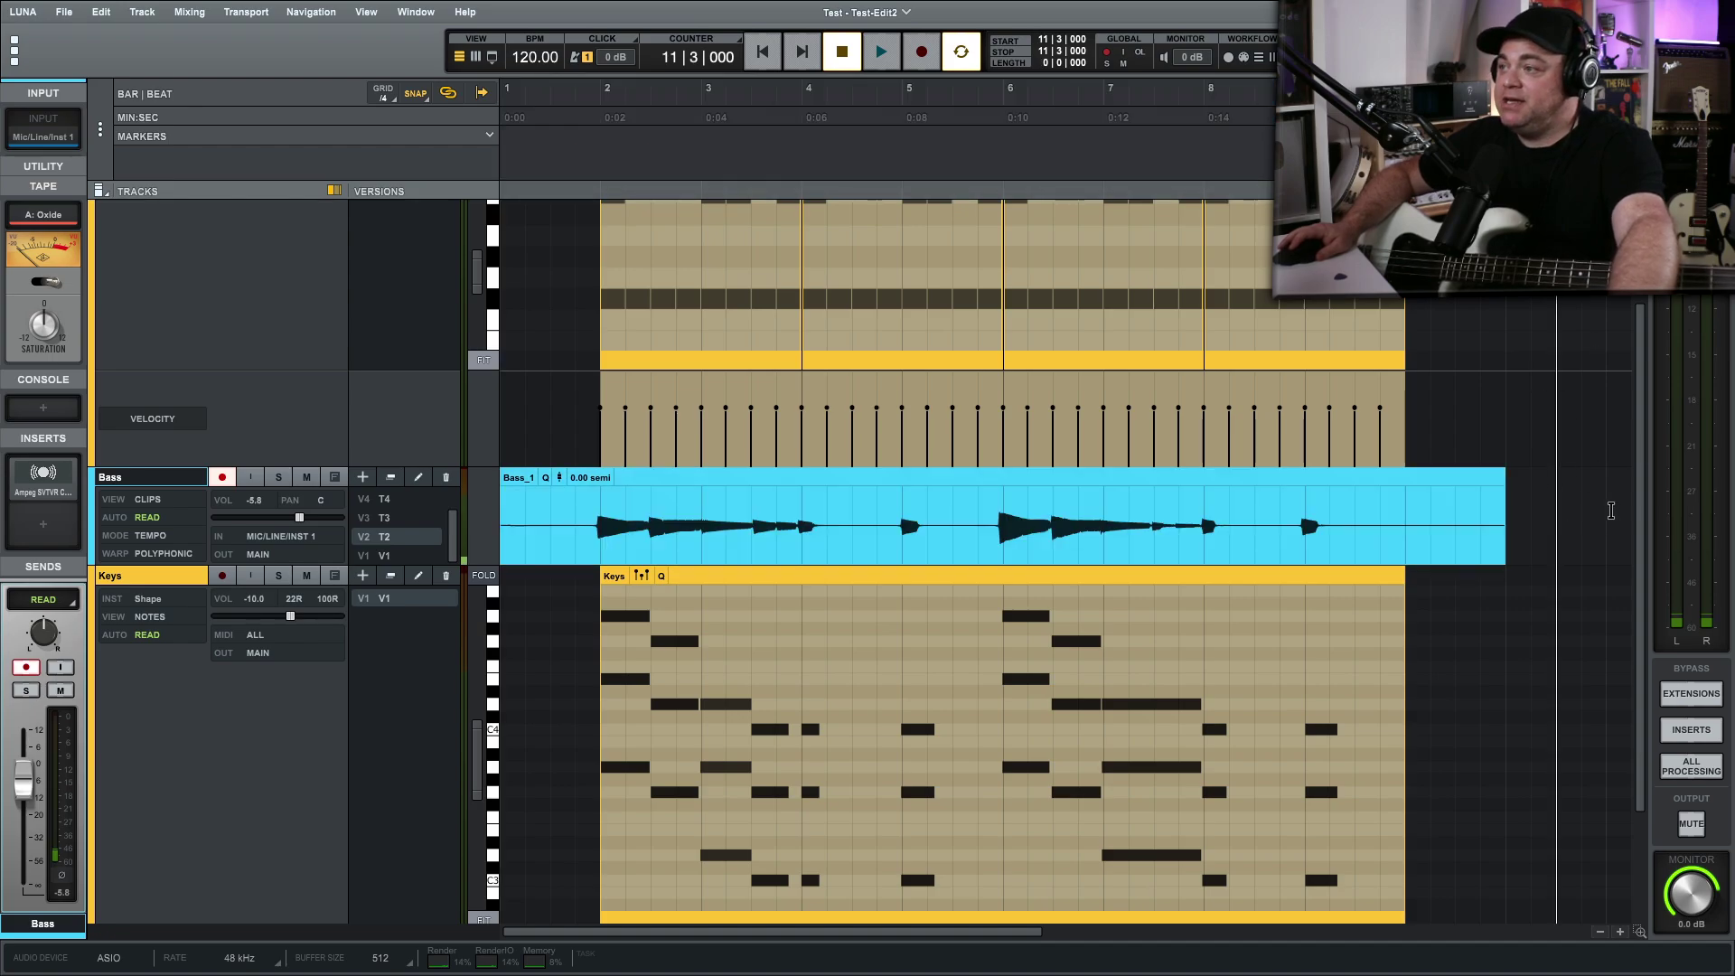
{"action": "left_click", "coordinate": [1608, 504]}
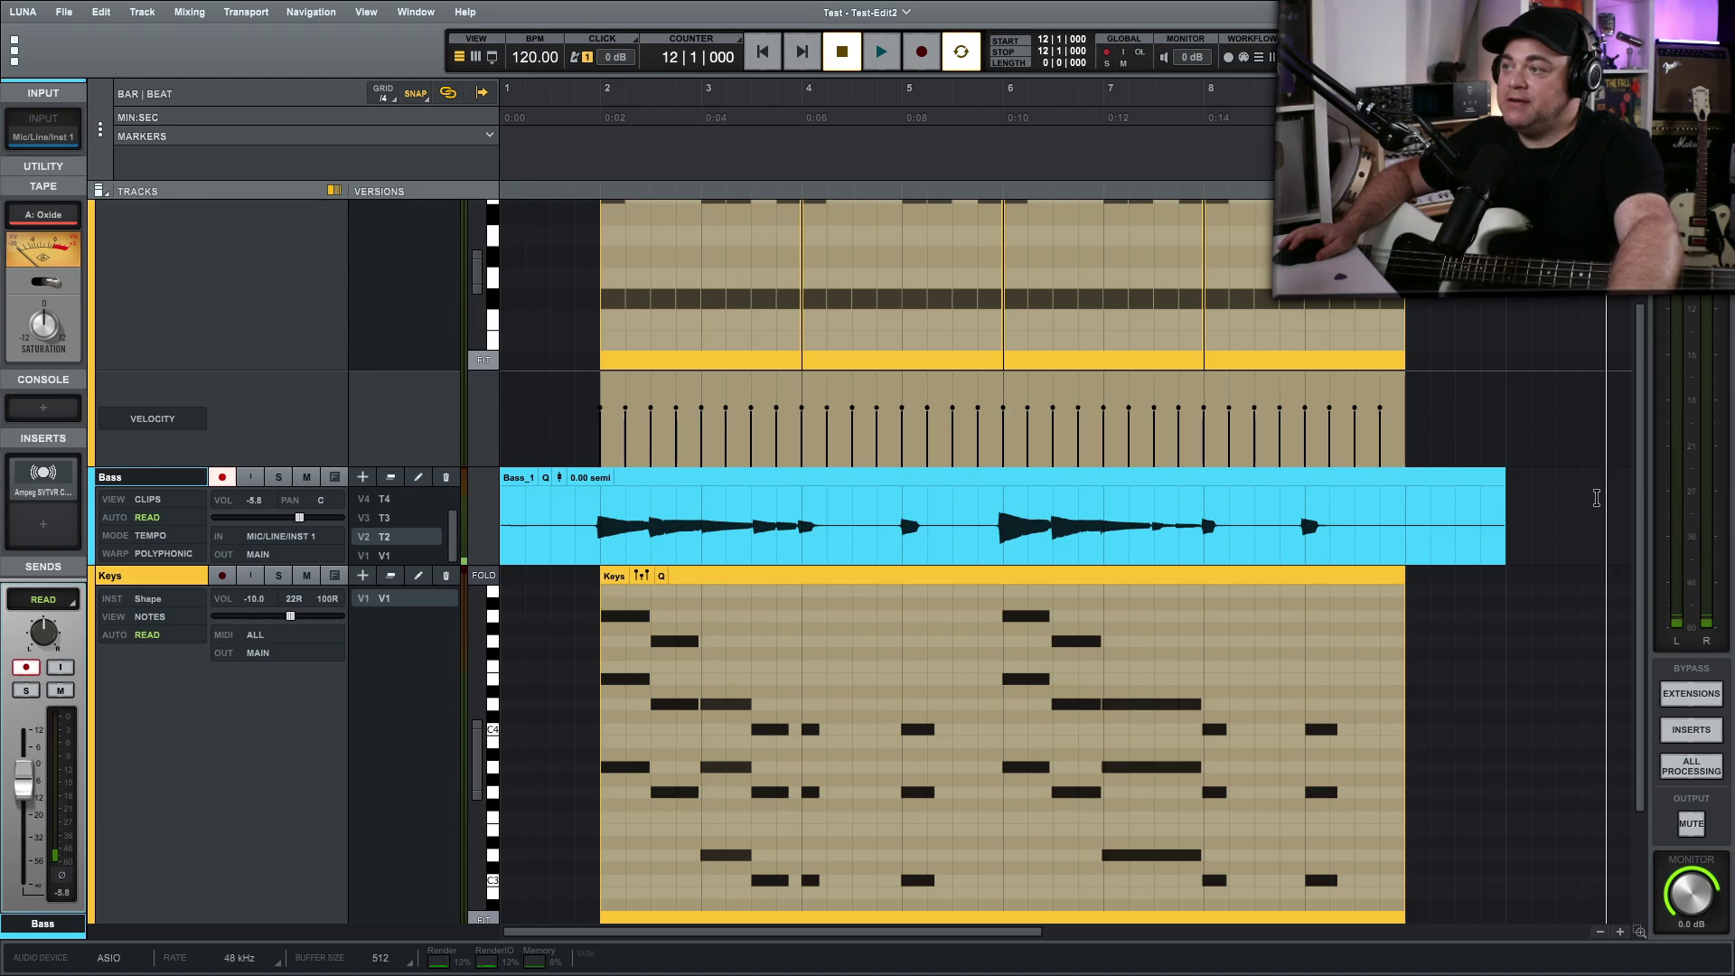
{"action": "key", "text": "ctrl+v"}
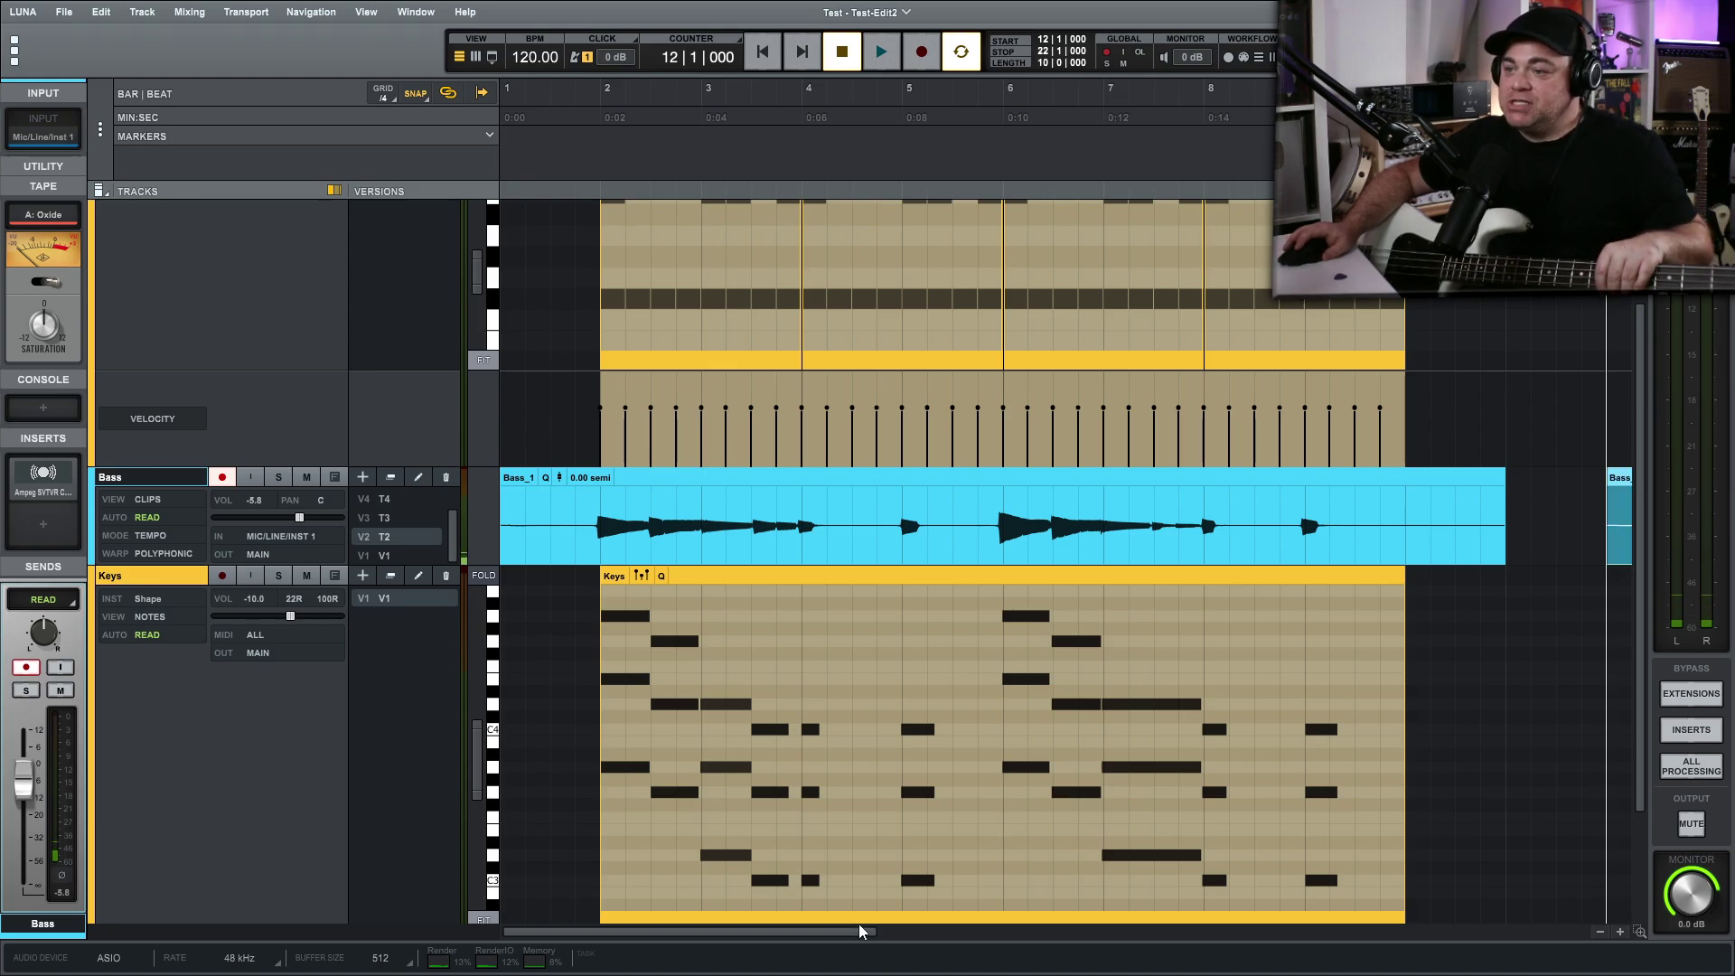
{"action": "left_click_drag", "start_coordinate": [857, 938], "coordinate": [1028, 964]}
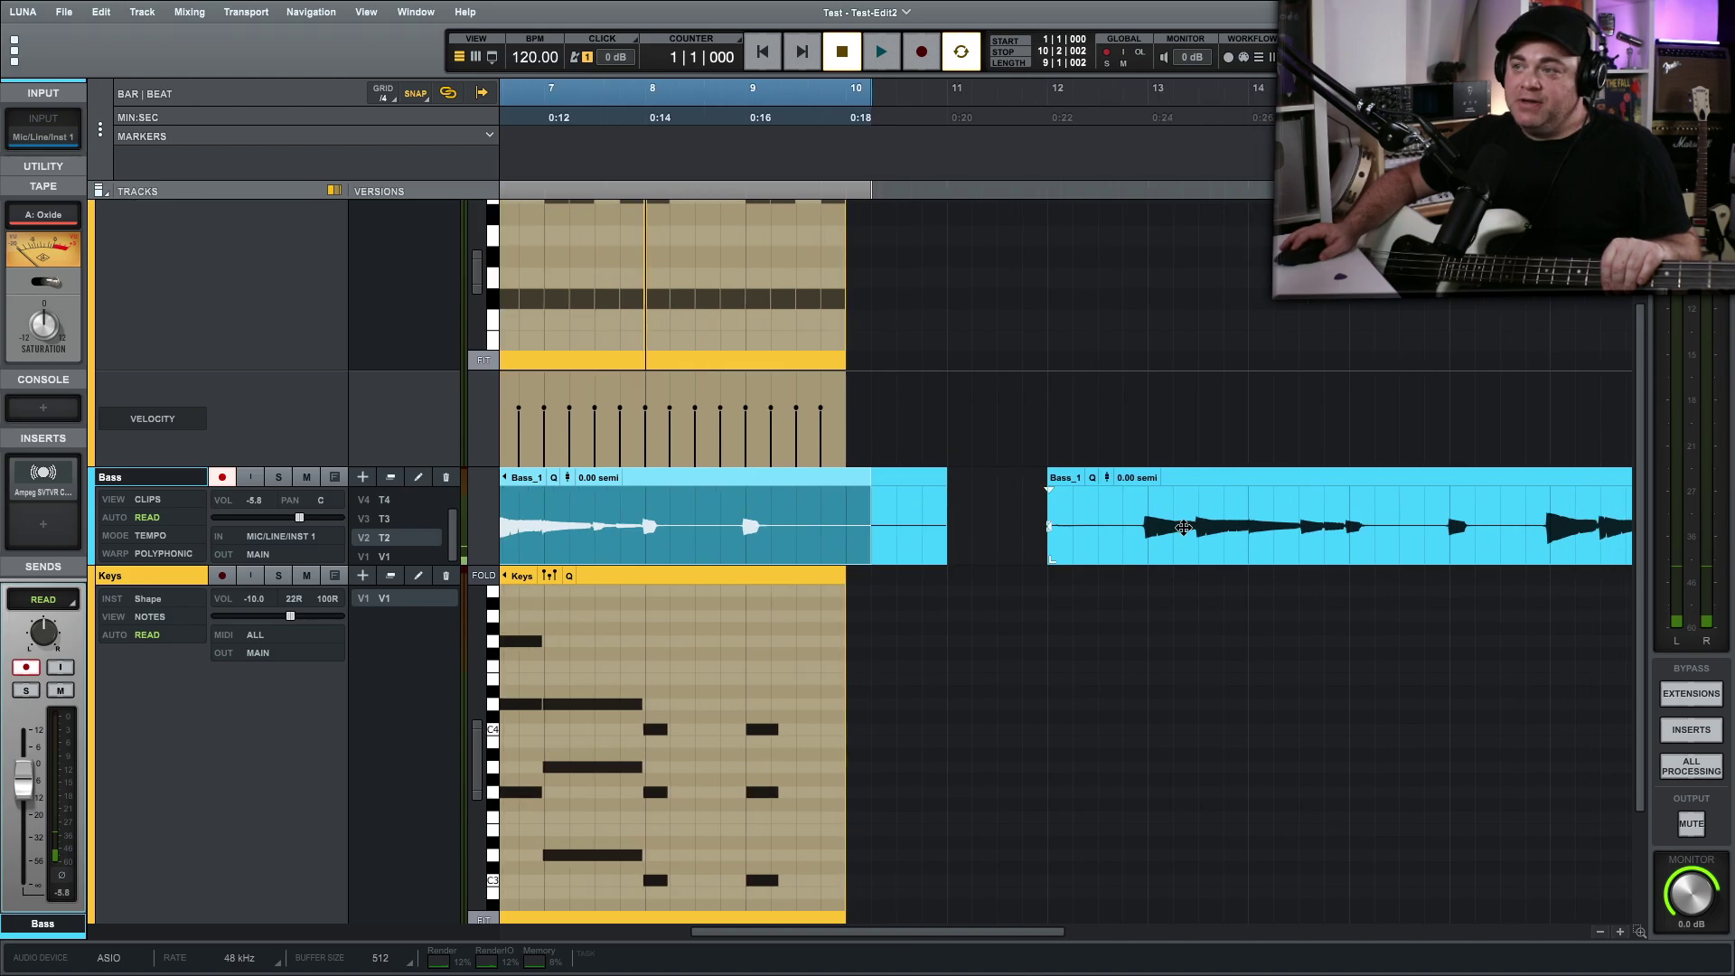
{"action": "left_click", "coordinate": [380, 503]}
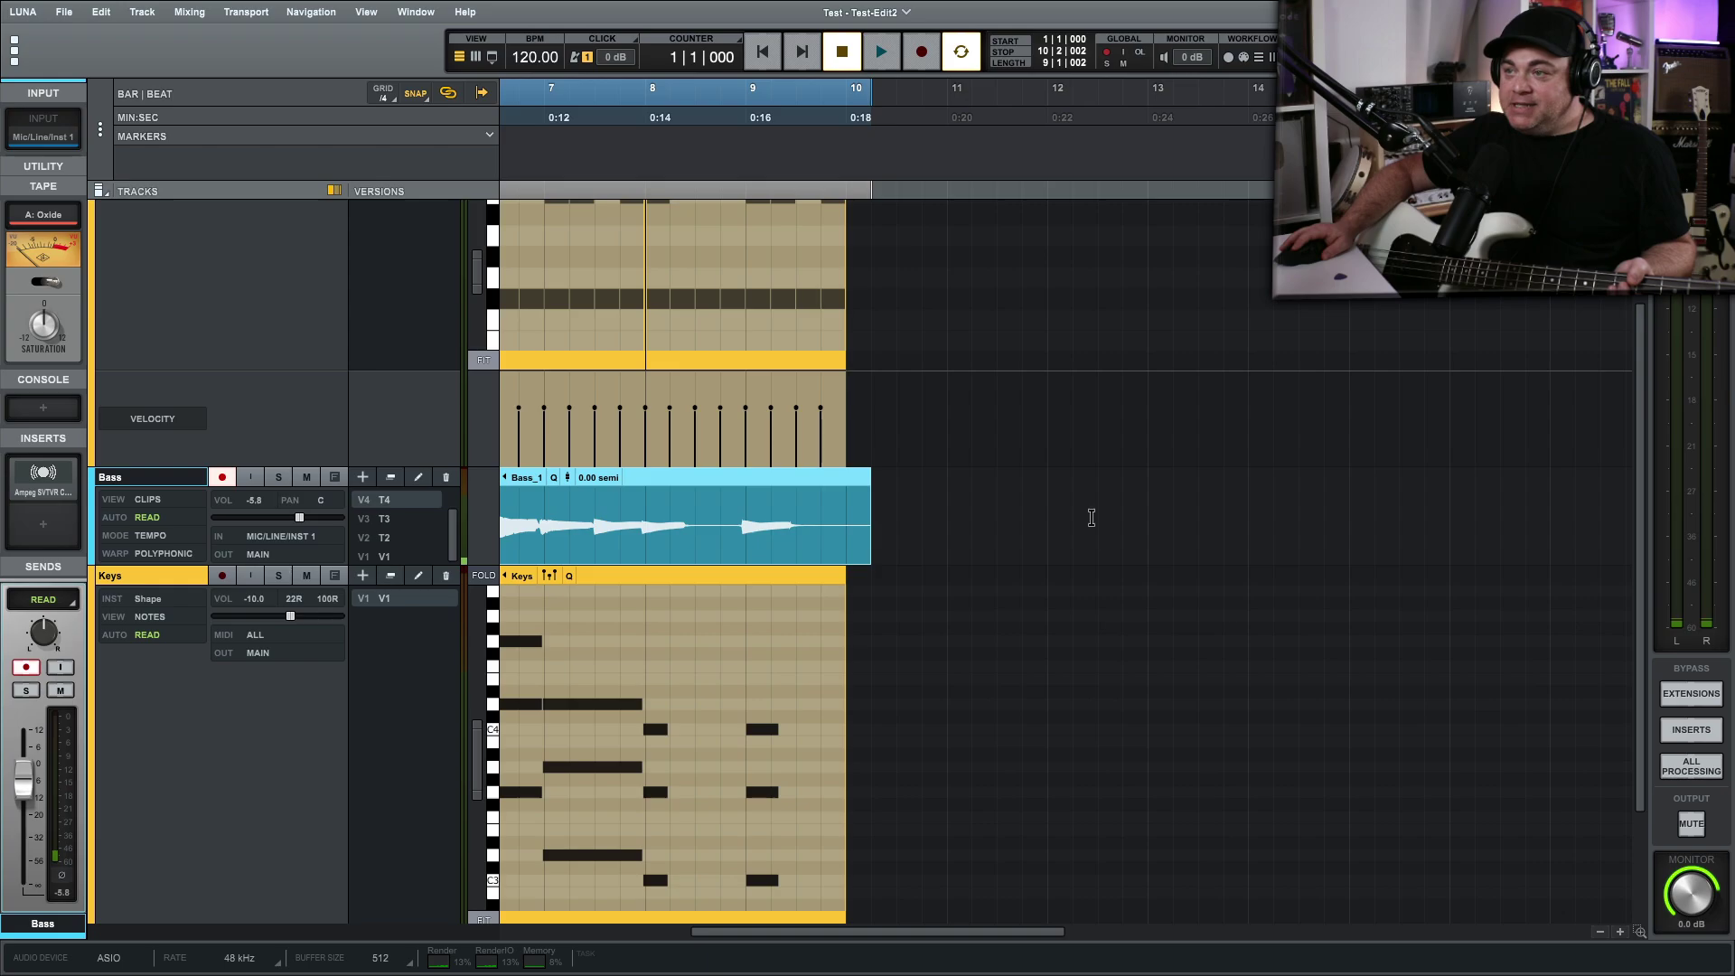
{"action": "left_click", "coordinate": [387, 539]}
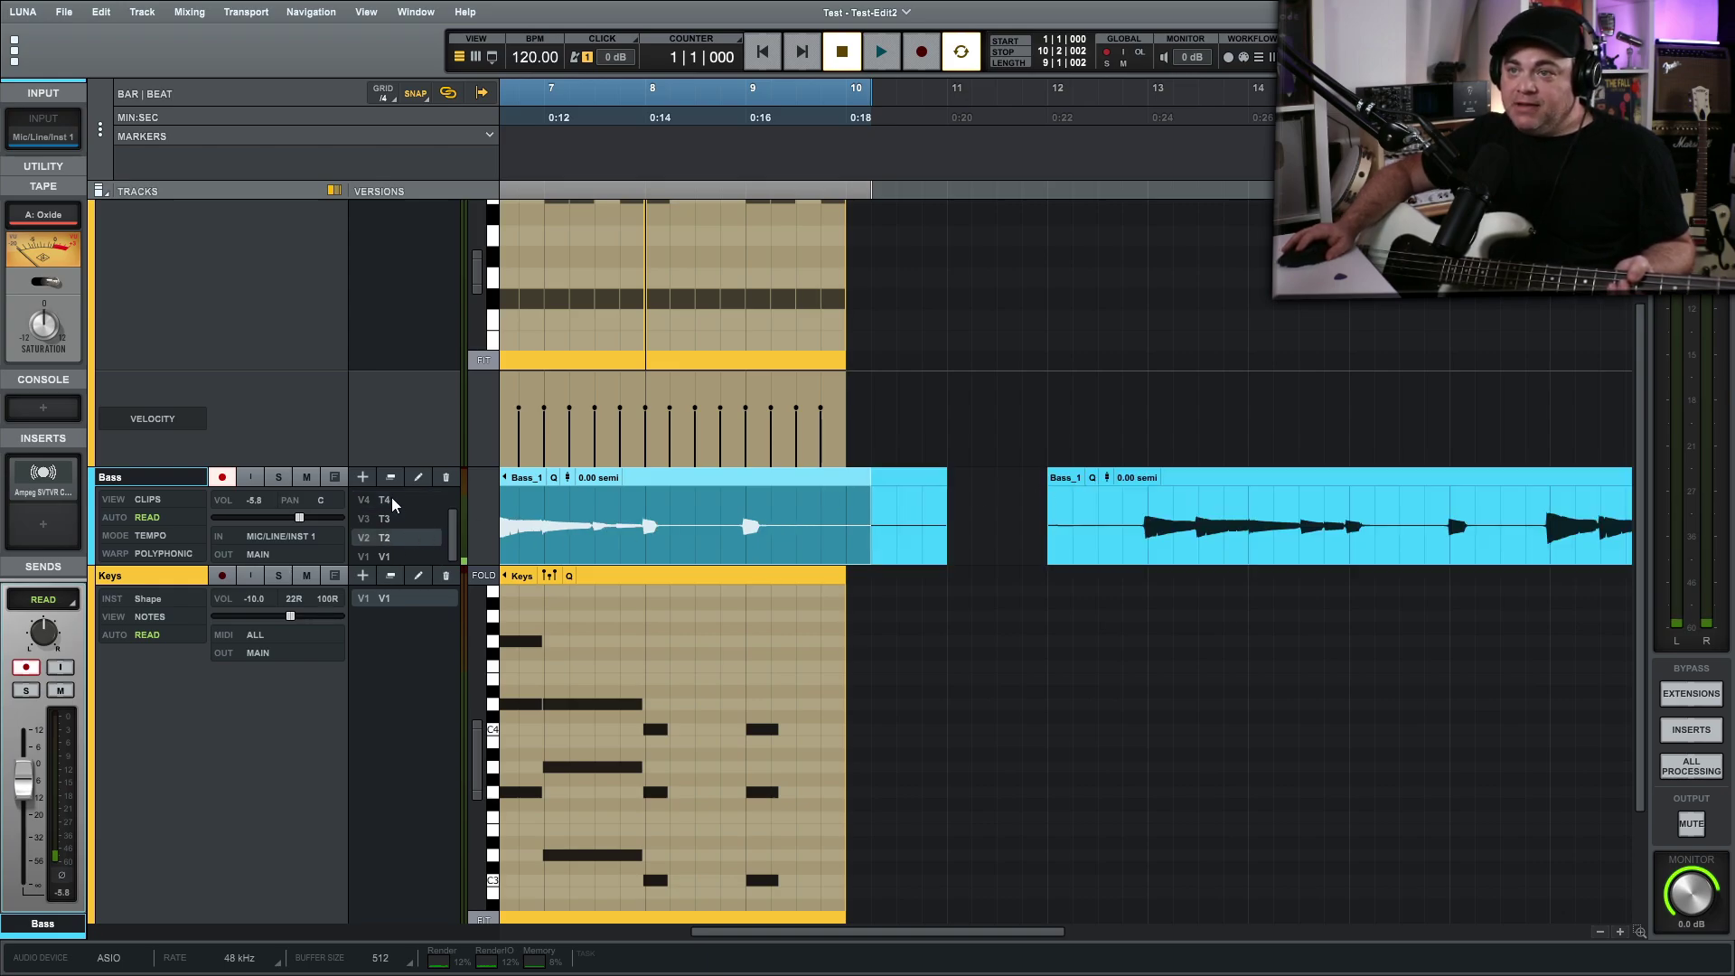
{"action": "left_click", "coordinate": [392, 499]}
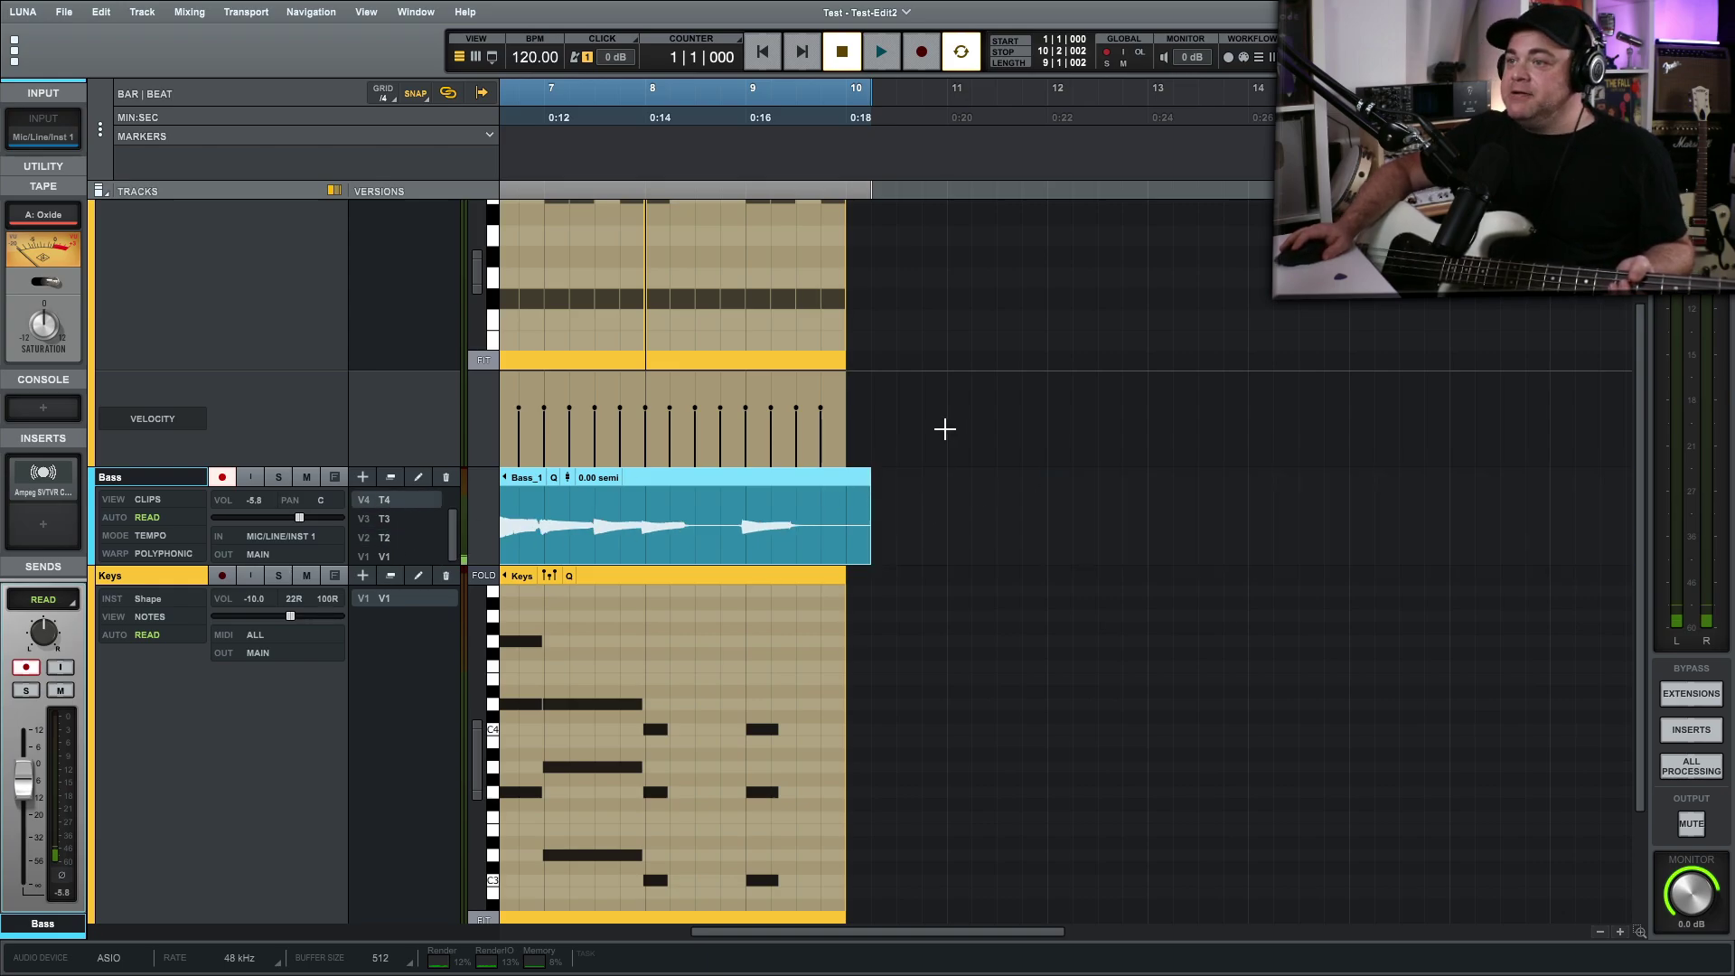
{"action": "left_click", "coordinate": [383, 539]}
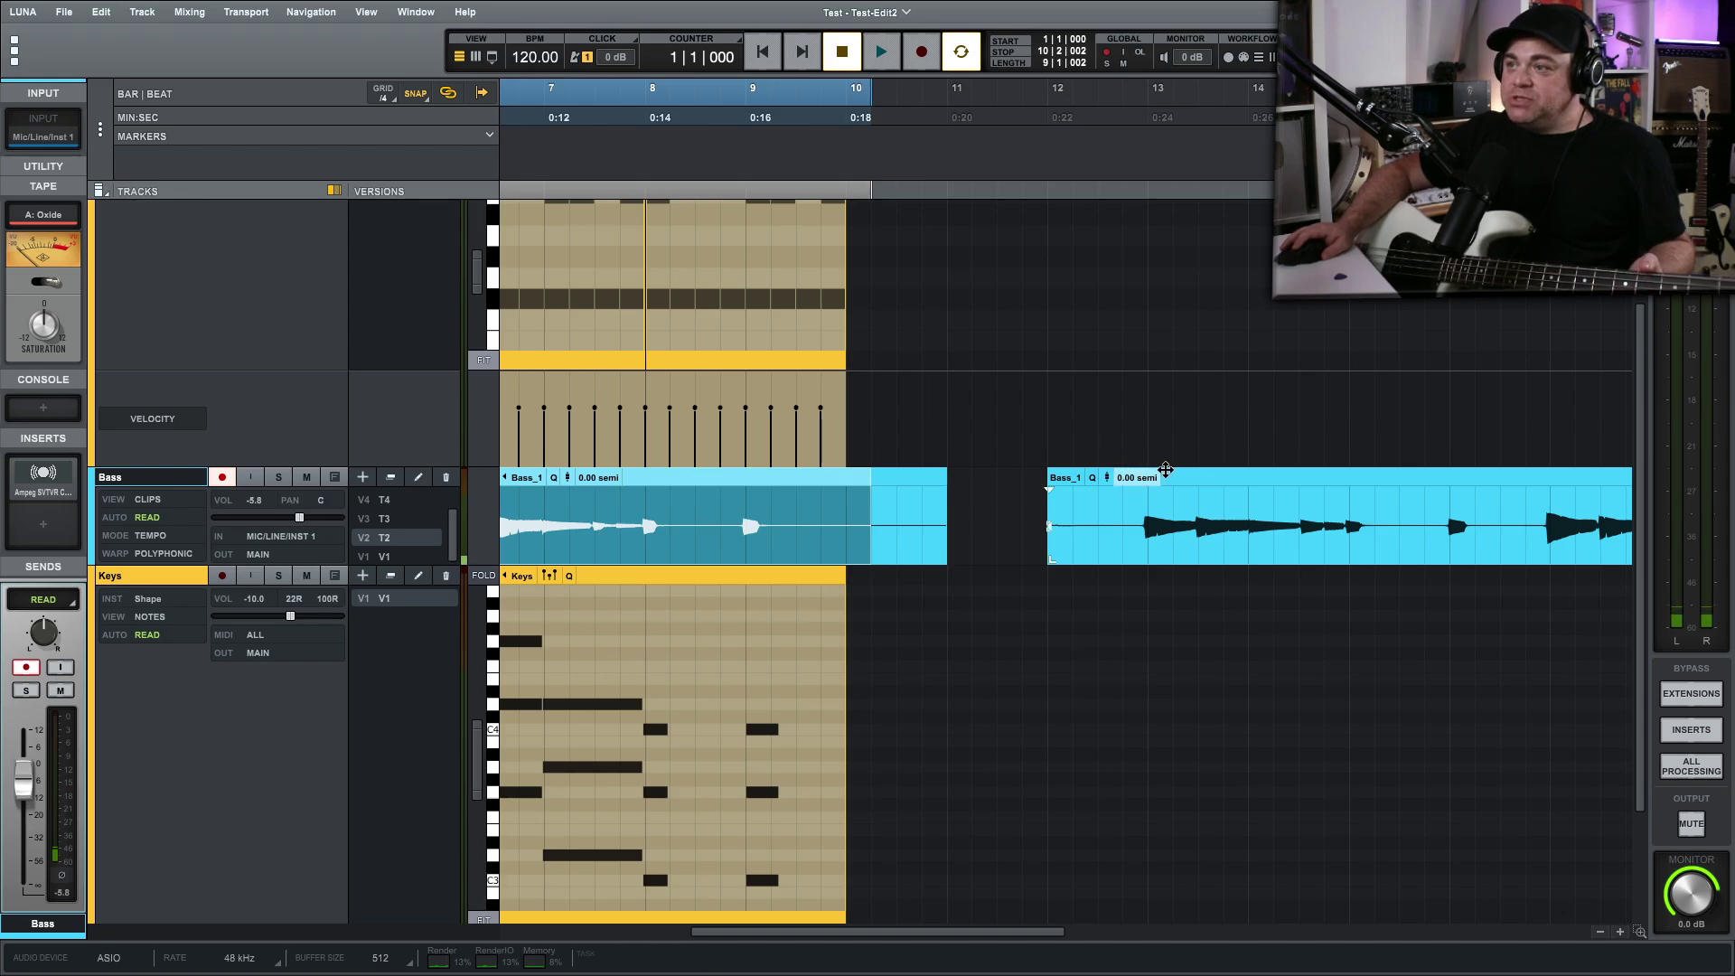
{"action": "left_click", "coordinate": [1183, 476]}
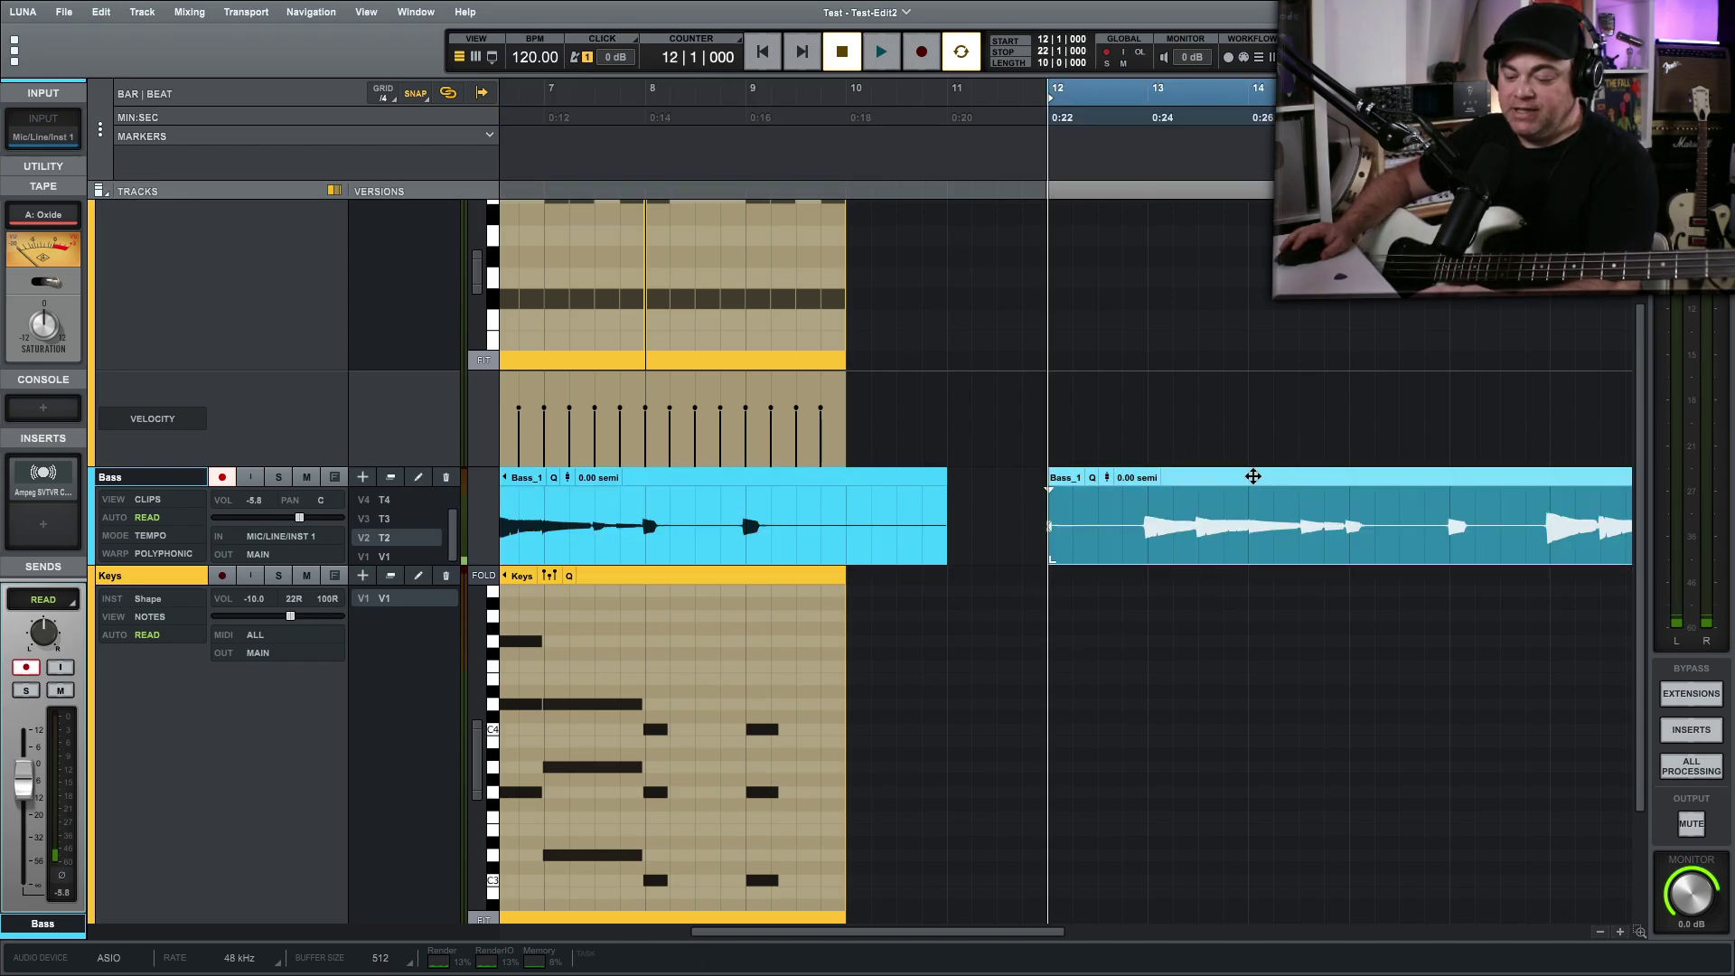
Step: Delete the bar-12 bass copy and select the Bass_1 clip on take T4
{"action": "key", "text": "Delete"}
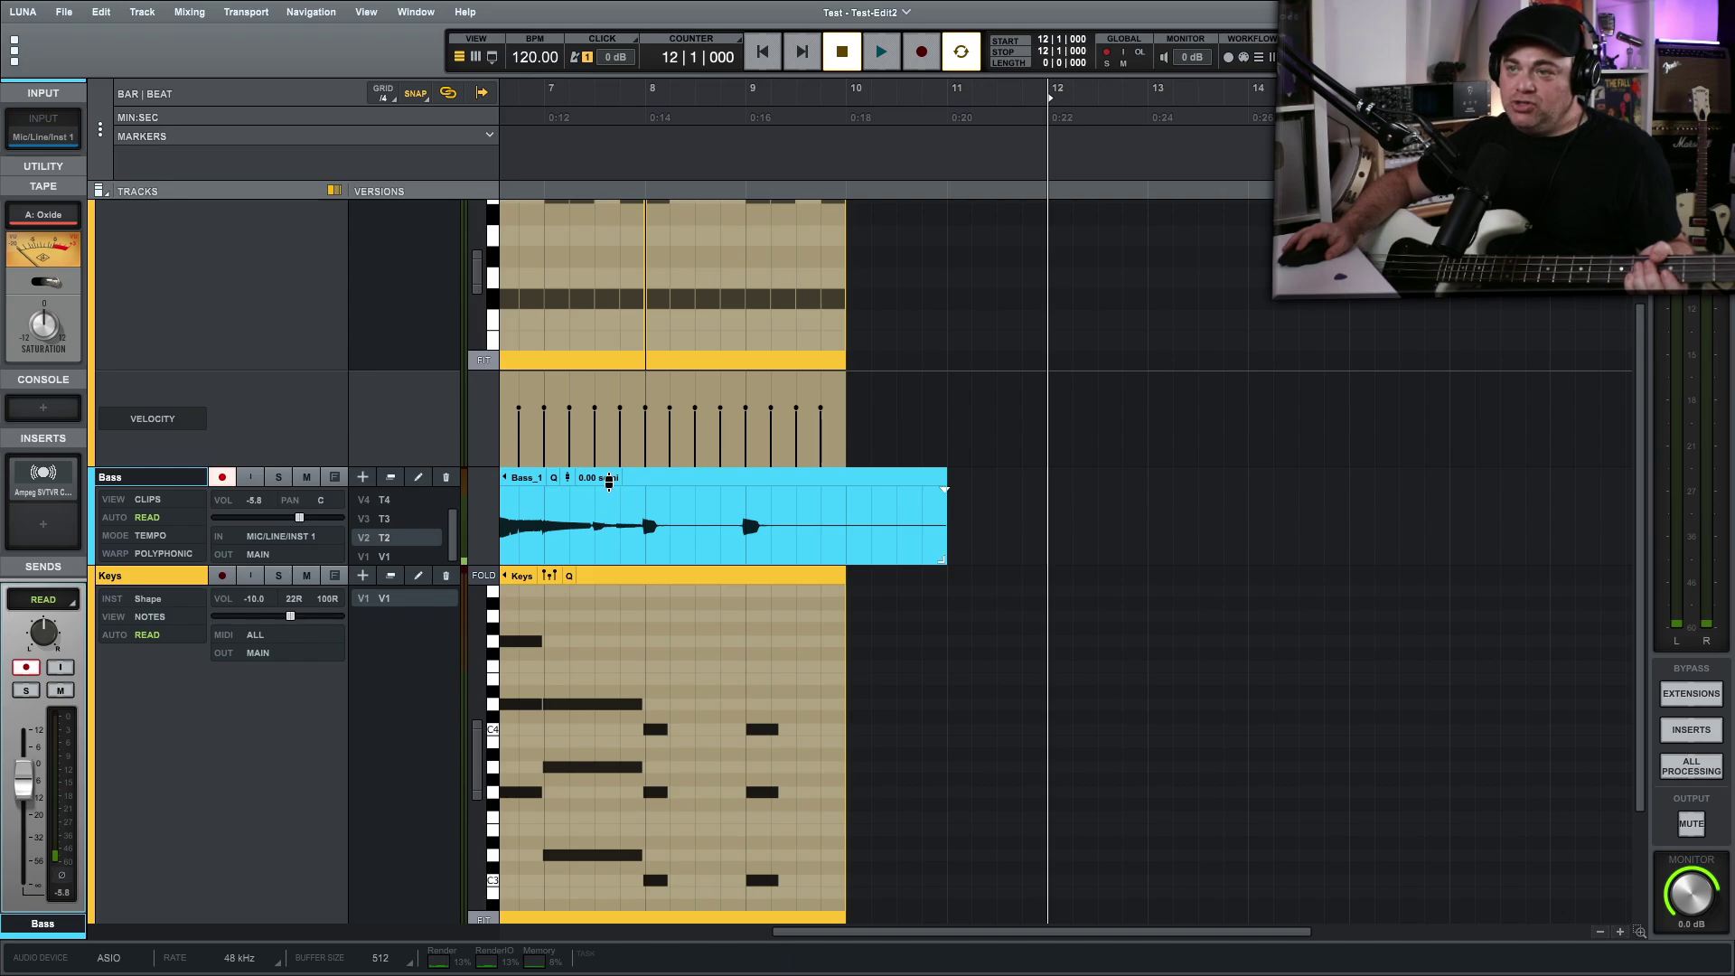
{"action": "left_click", "coordinate": [380, 499]}
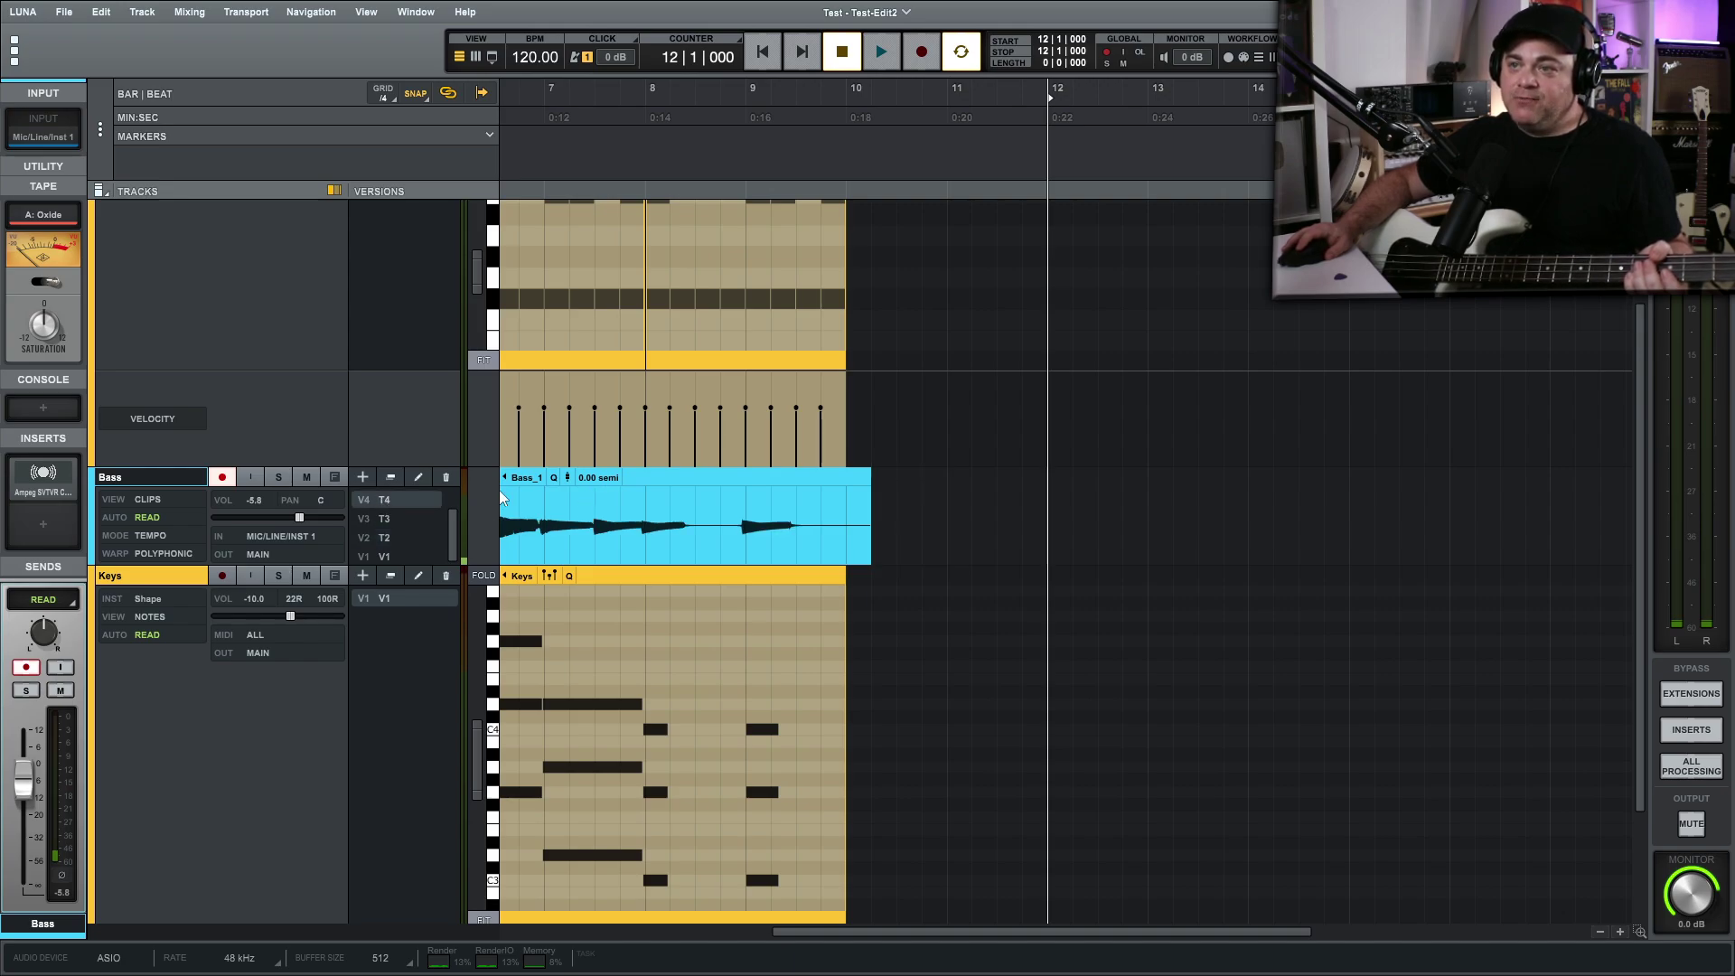
{"action": "left_click", "coordinate": [645, 483]}
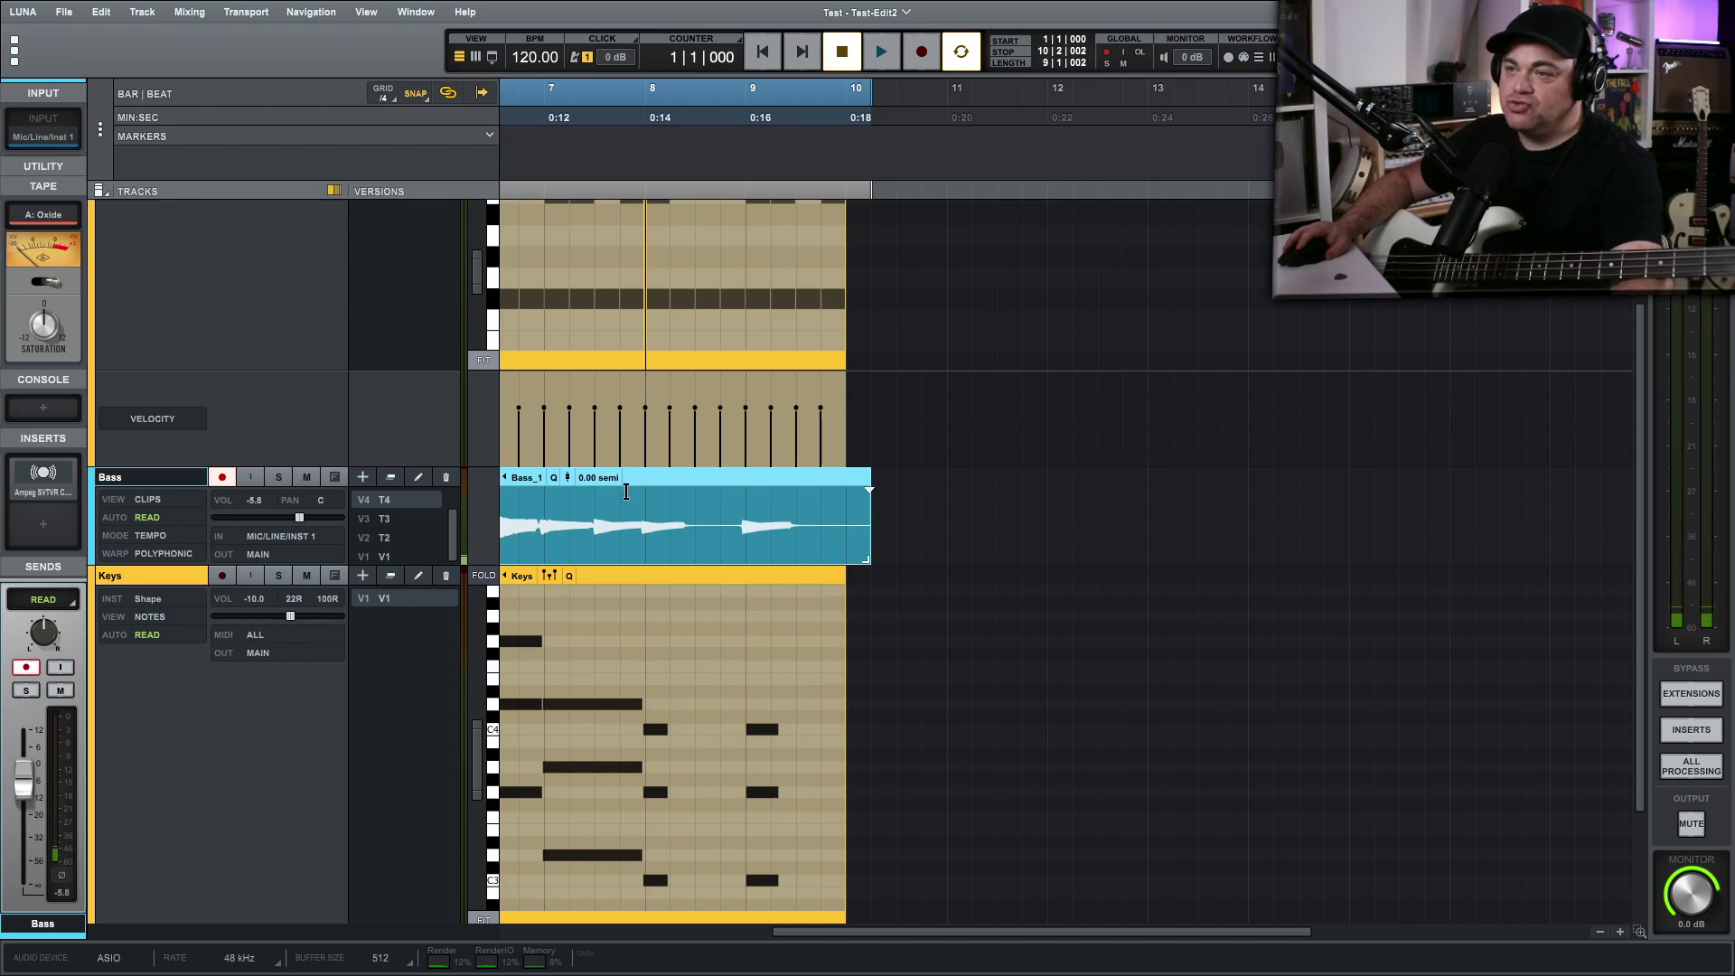
Step: Return to take T2 and paste the T4 Bass_1 clip at bar 13
{"action": "left_click", "coordinate": [375, 538]}
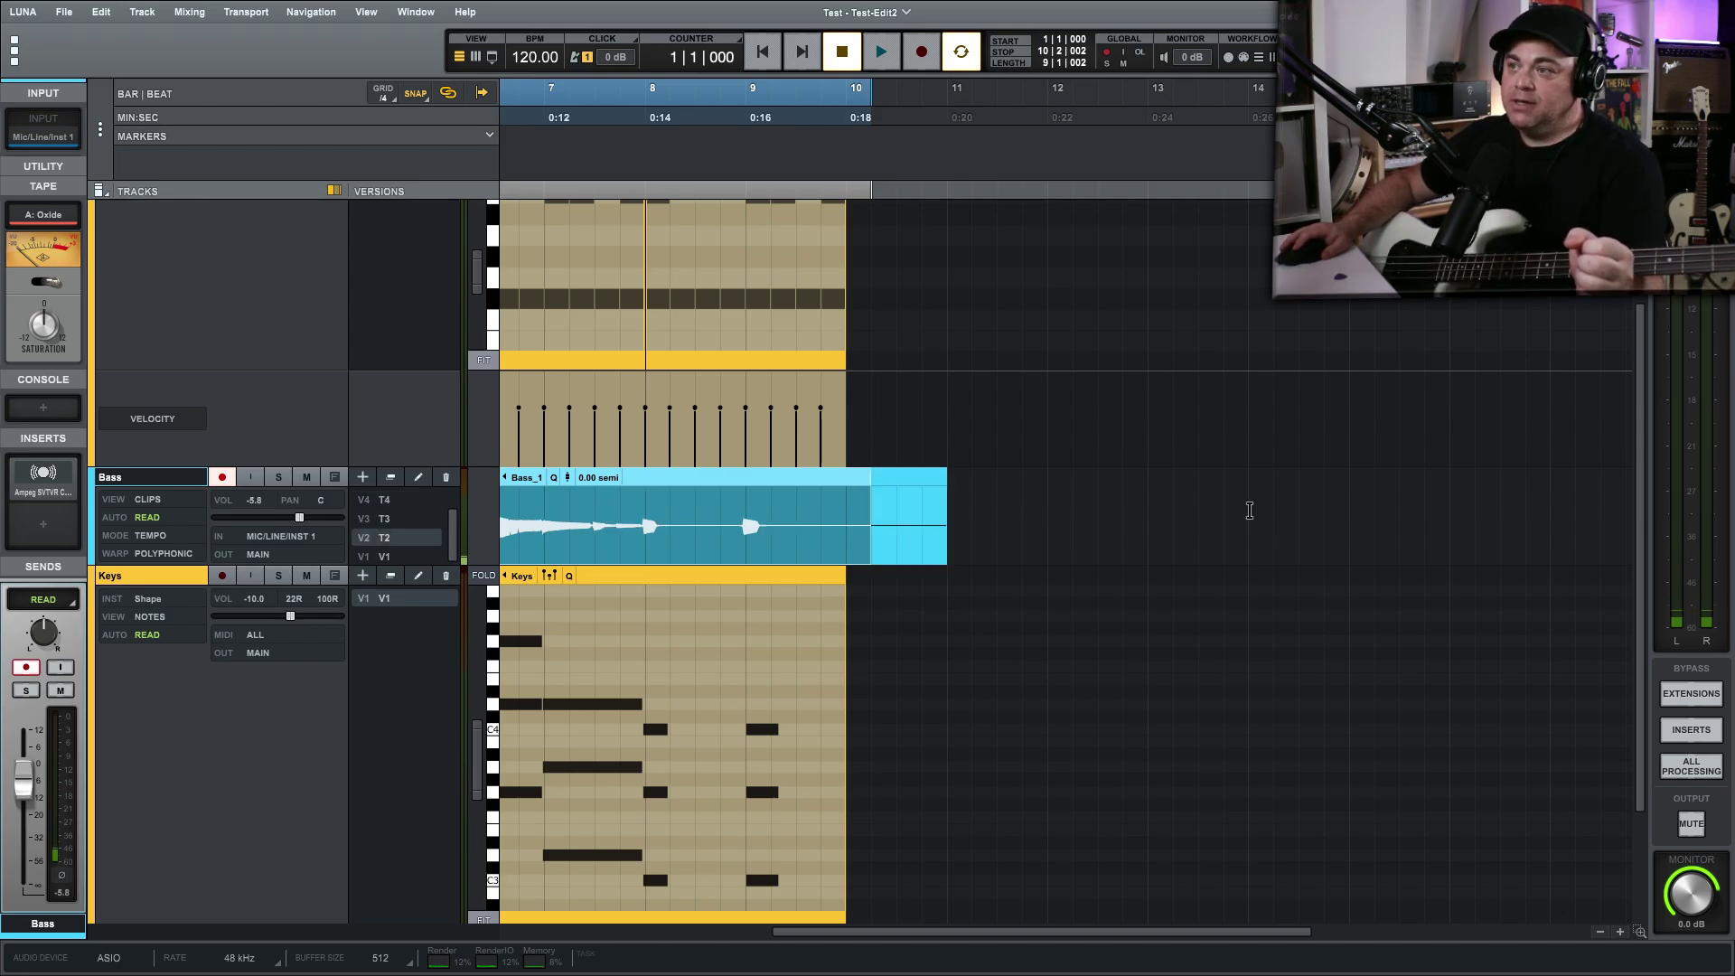
{"action": "left_click", "coordinate": [1146, 506]}
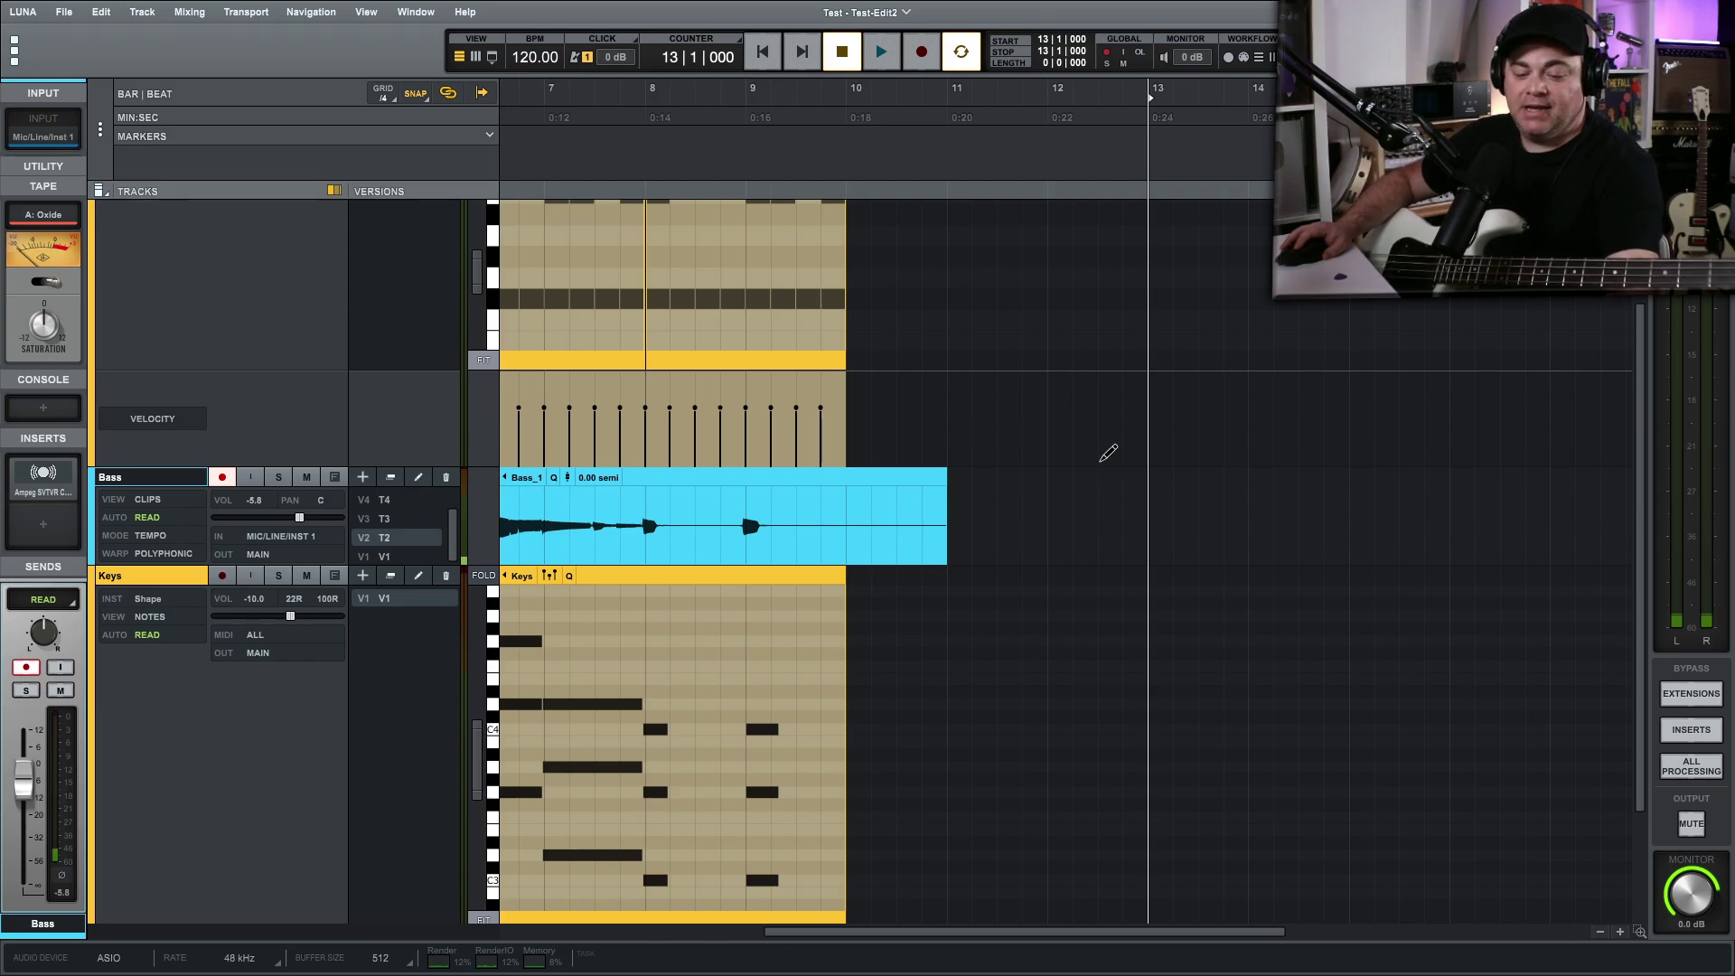
{"action": "key", "text": "ctrl+v"}
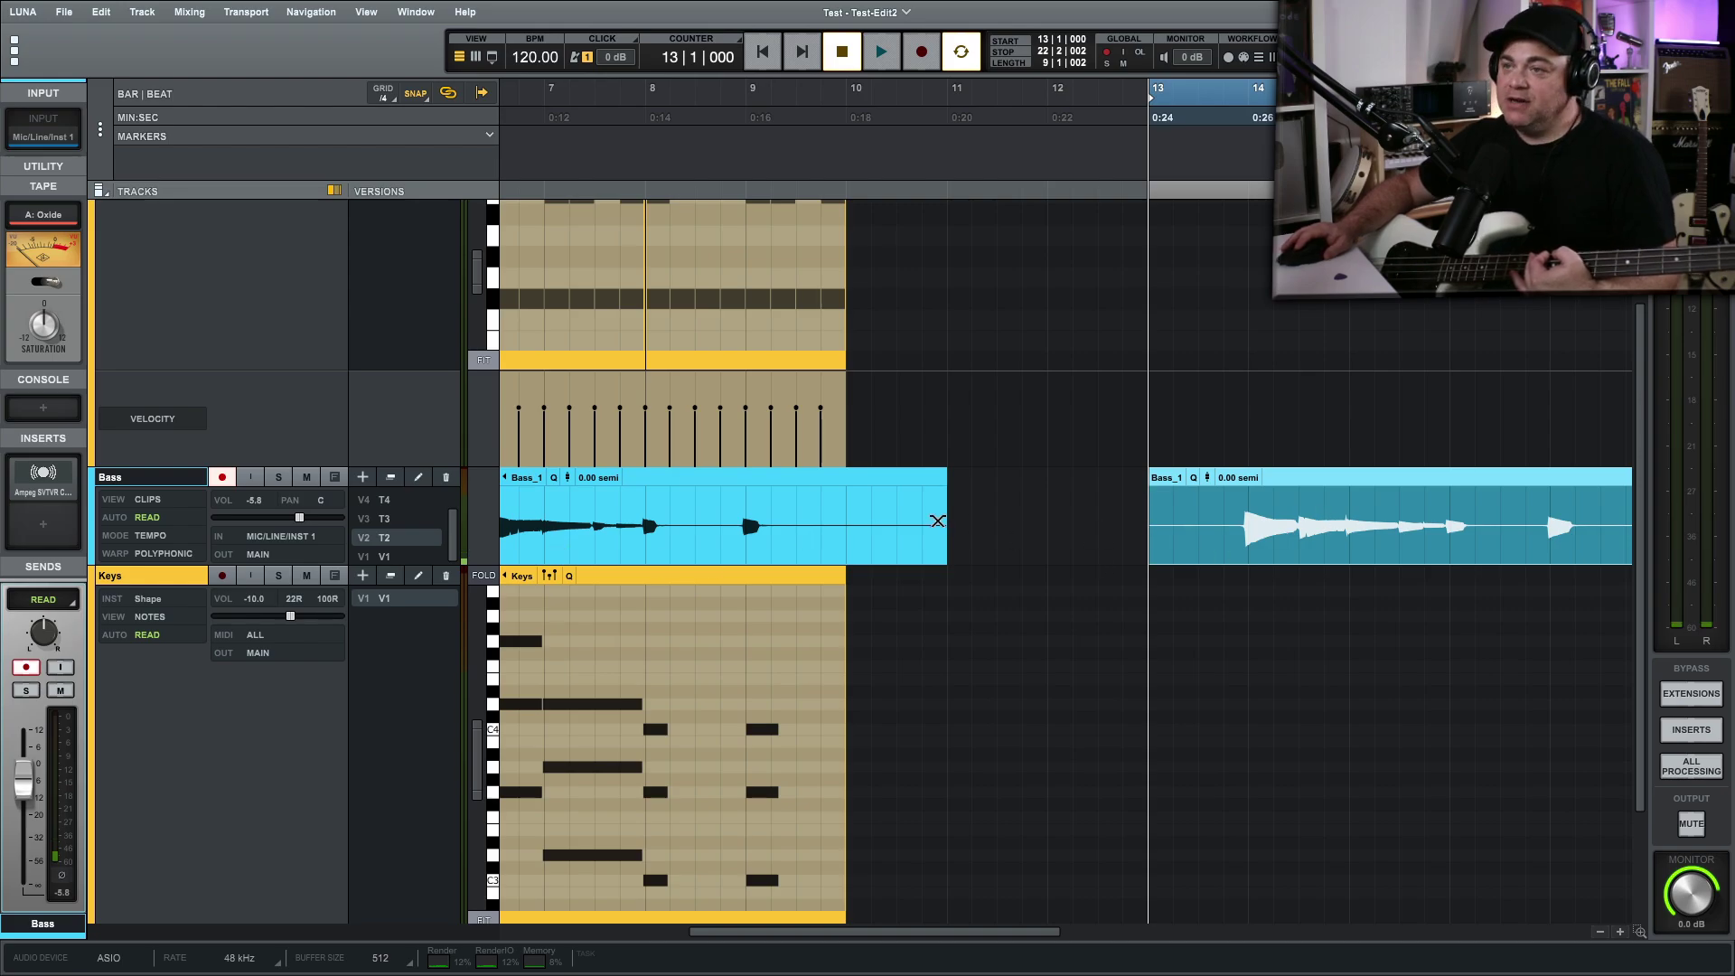
{"action": "scroll", "coordinate": [914, 391], "scroll_direction": "down", "scroll_amount": 3}
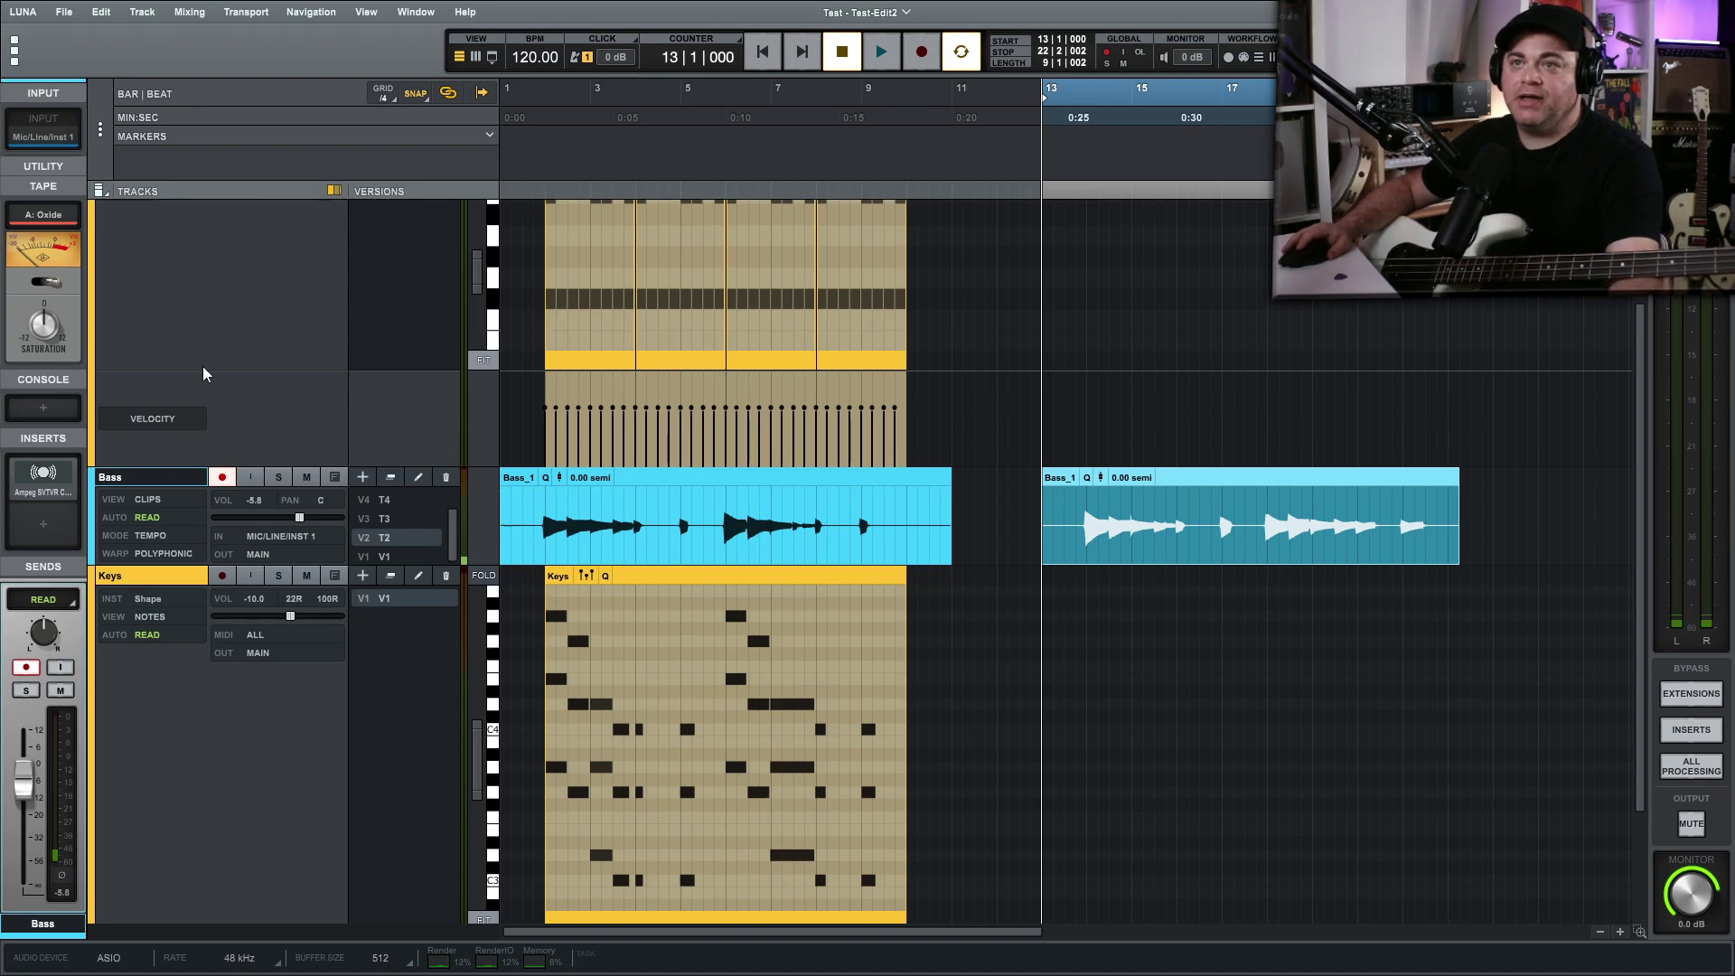
Step: Add a new mono audio track named TRACK via Track > New Tracks
{"action": "left_click", "coordinate": [142, 13]}
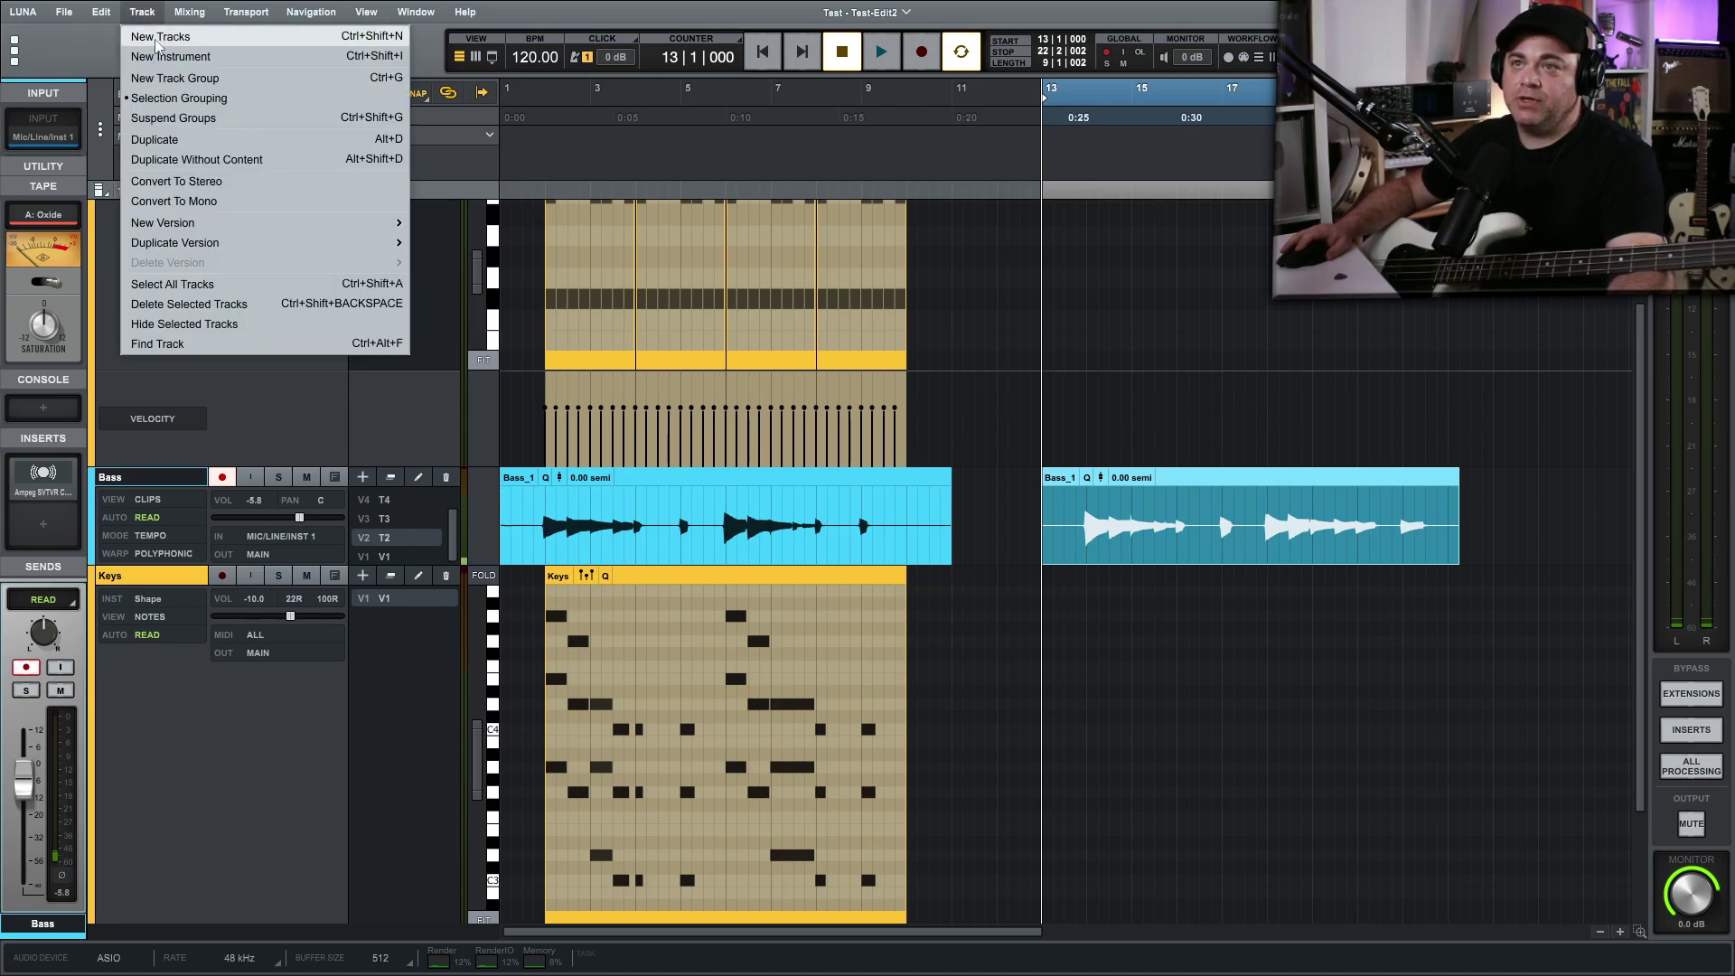
{"action": "left_click", "coordinate": [159, 37]}
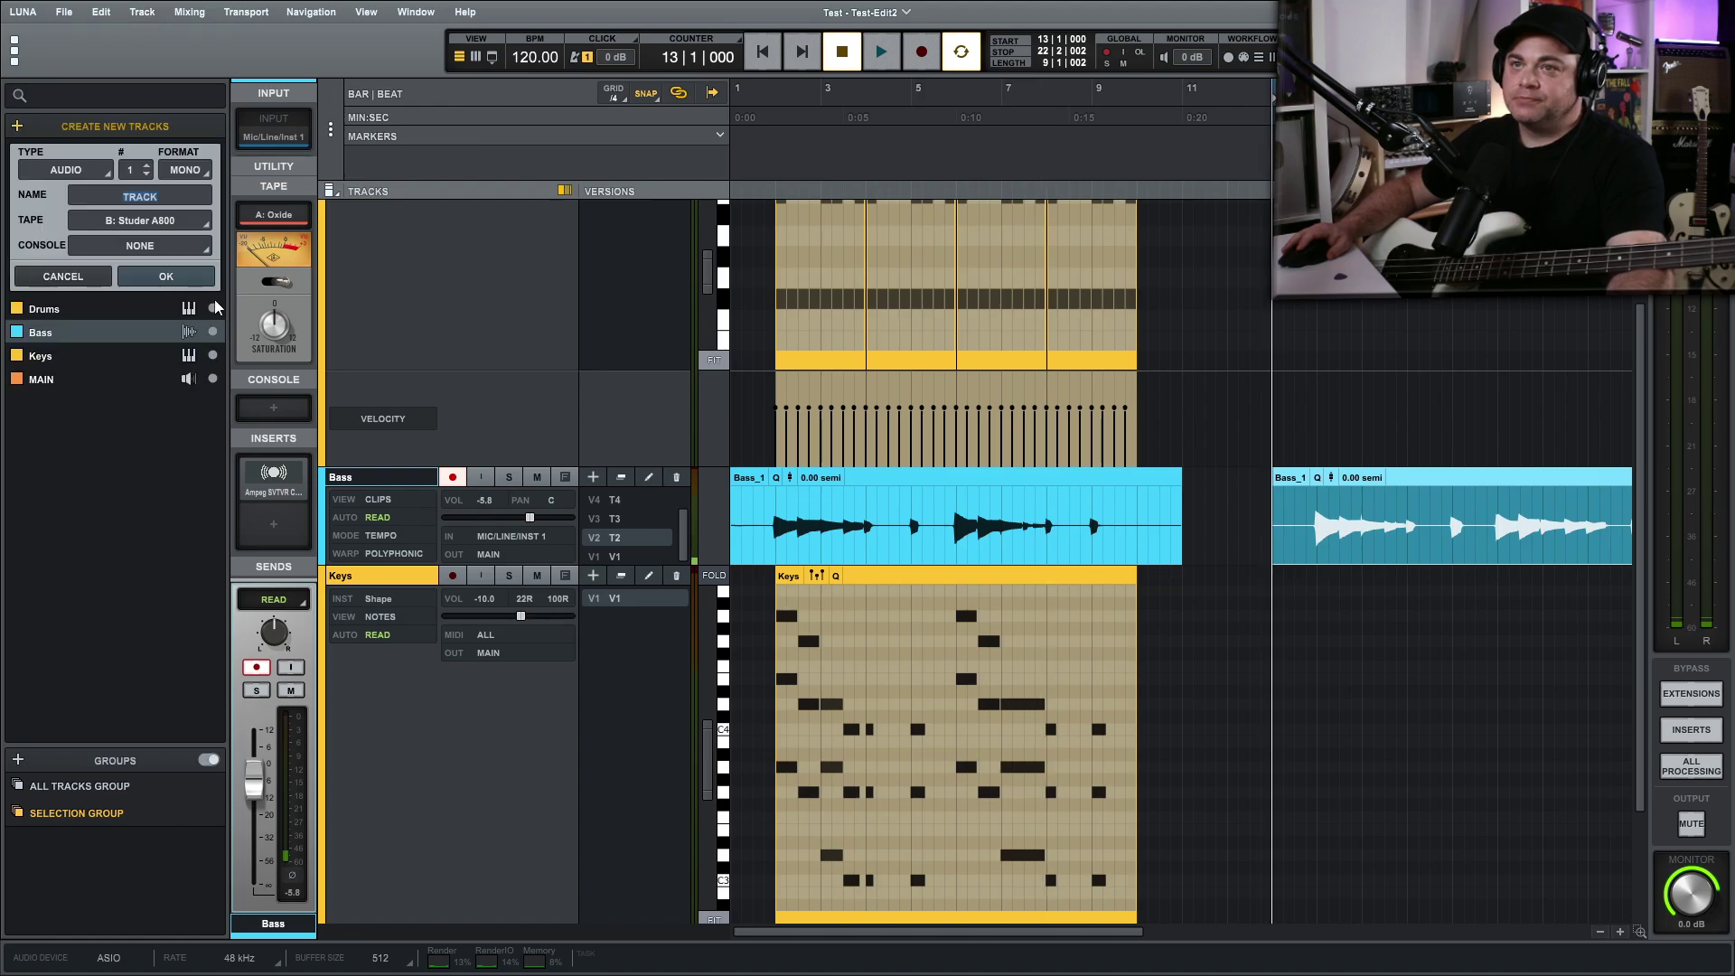
{"action": "left_click", "coordinate": [176, 279]}
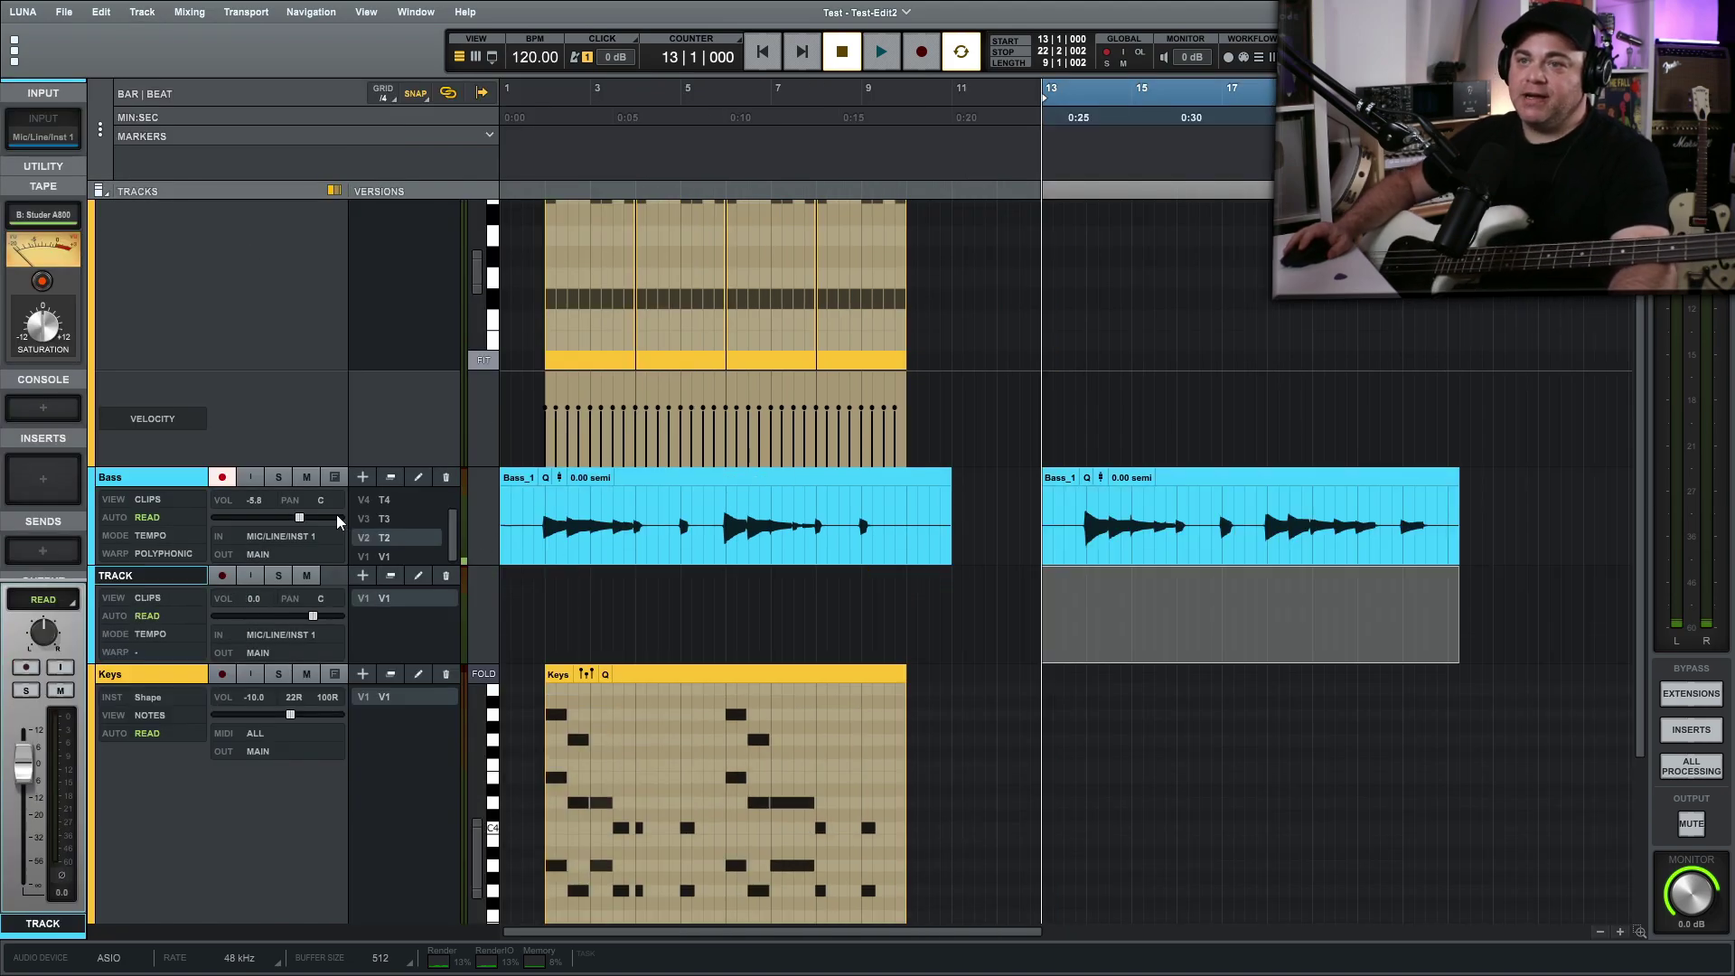
Step: Copy the T3 Bass_2 clip and paste it on TRACK at bar 13
{"action": "left_click", "coordinate": [398, 520]}
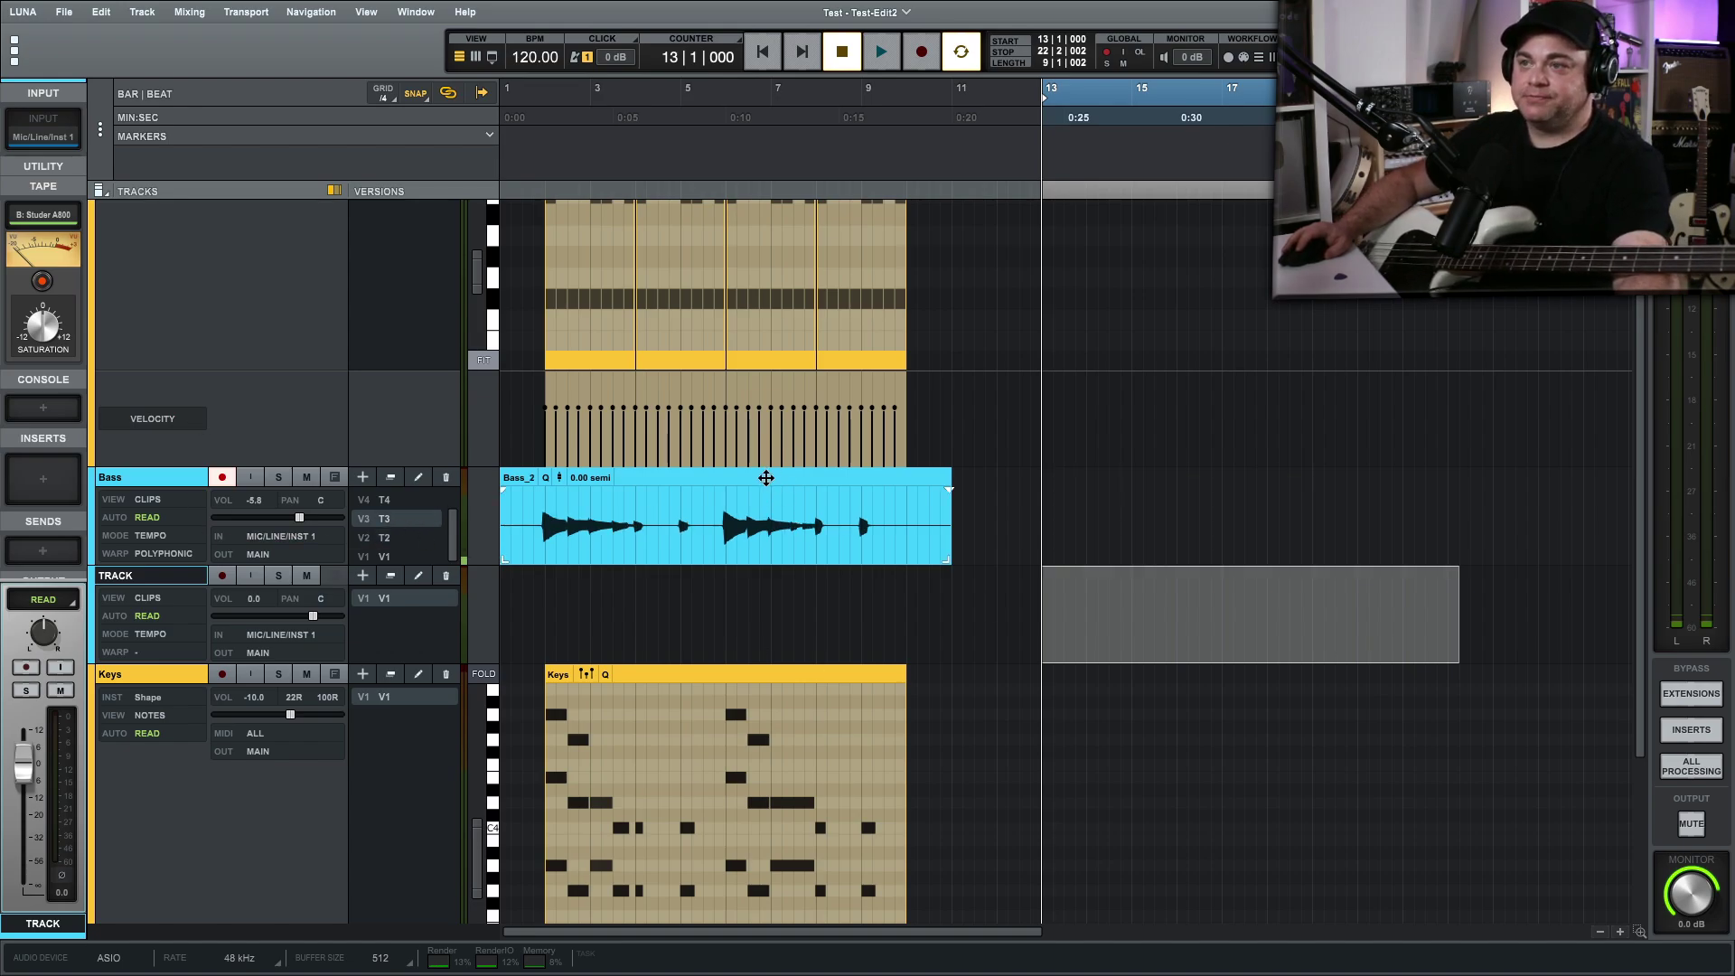
{"action": "left_click", "coordinate": [761, 476]}
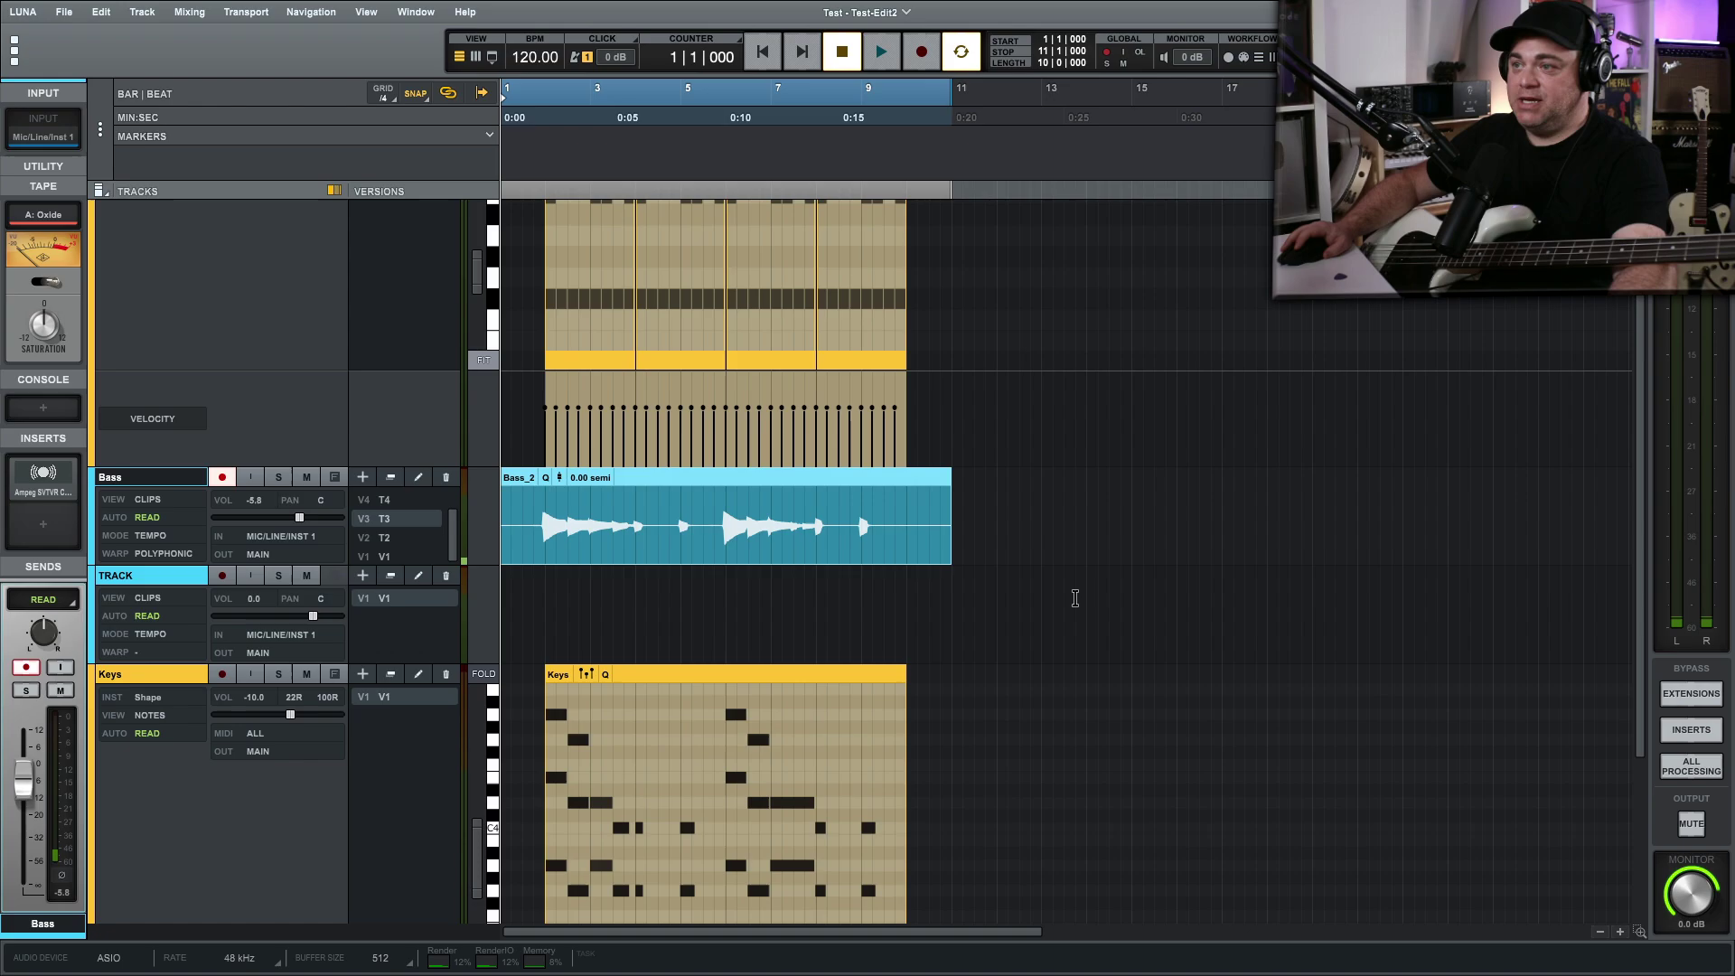
{"action": "left_click", "coordinate": [1042, 611]}
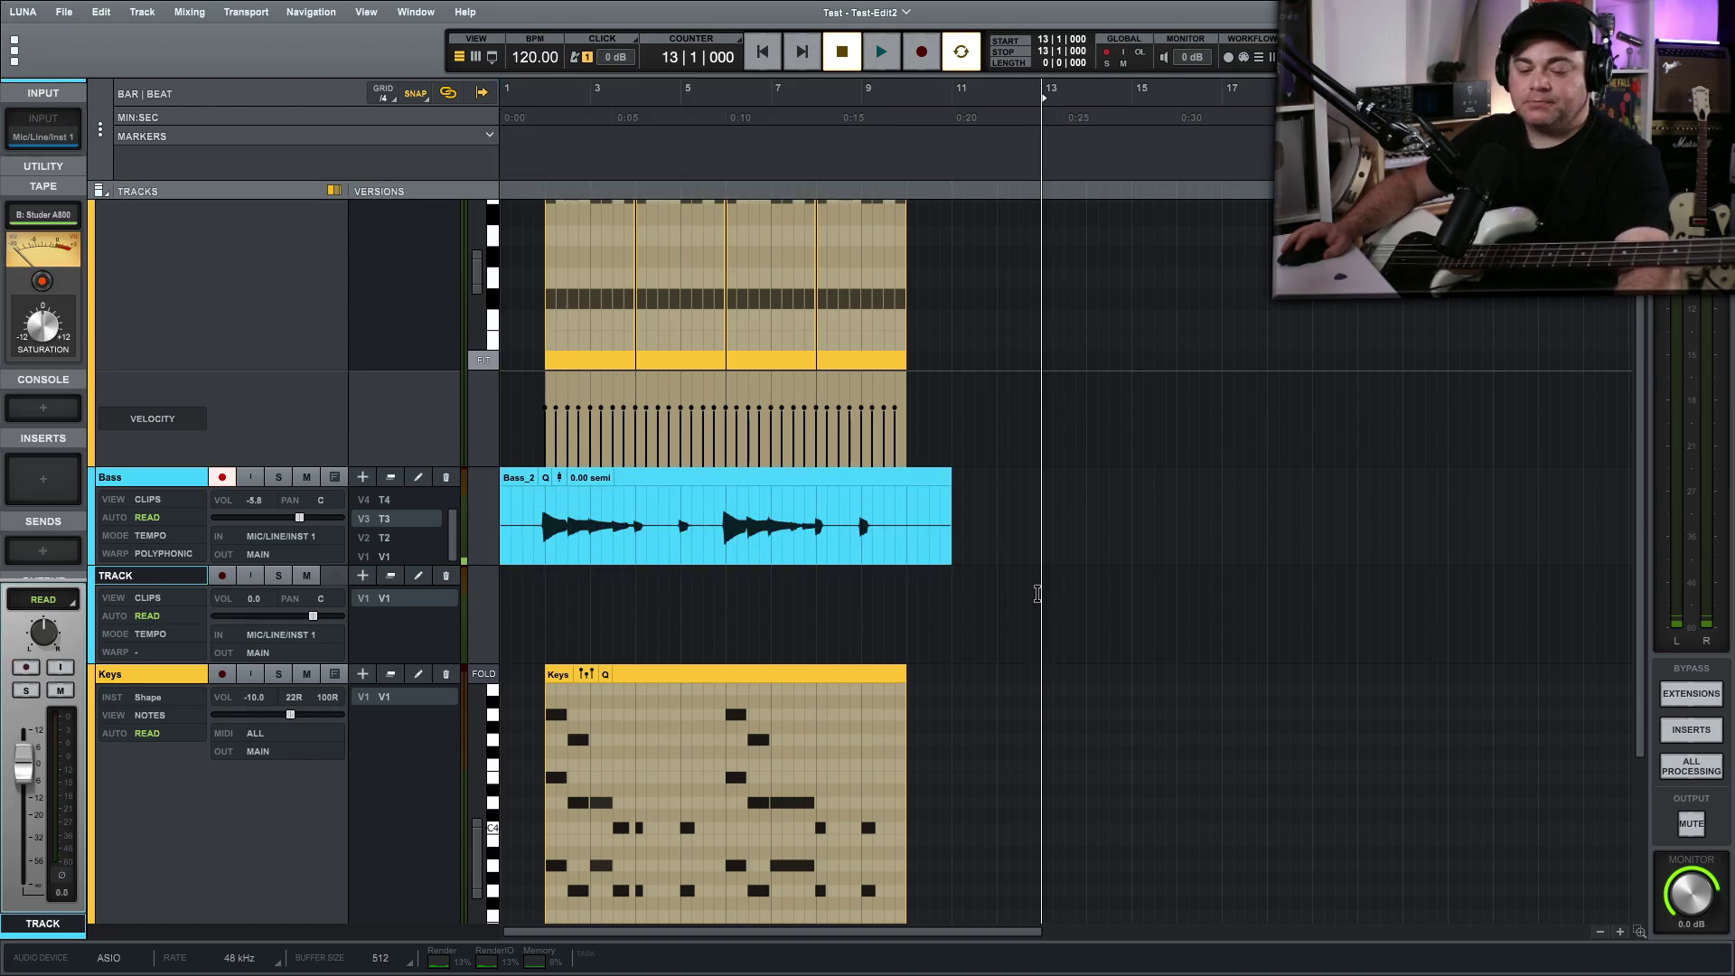
{"action": "key", "text": "ctrl+v"}
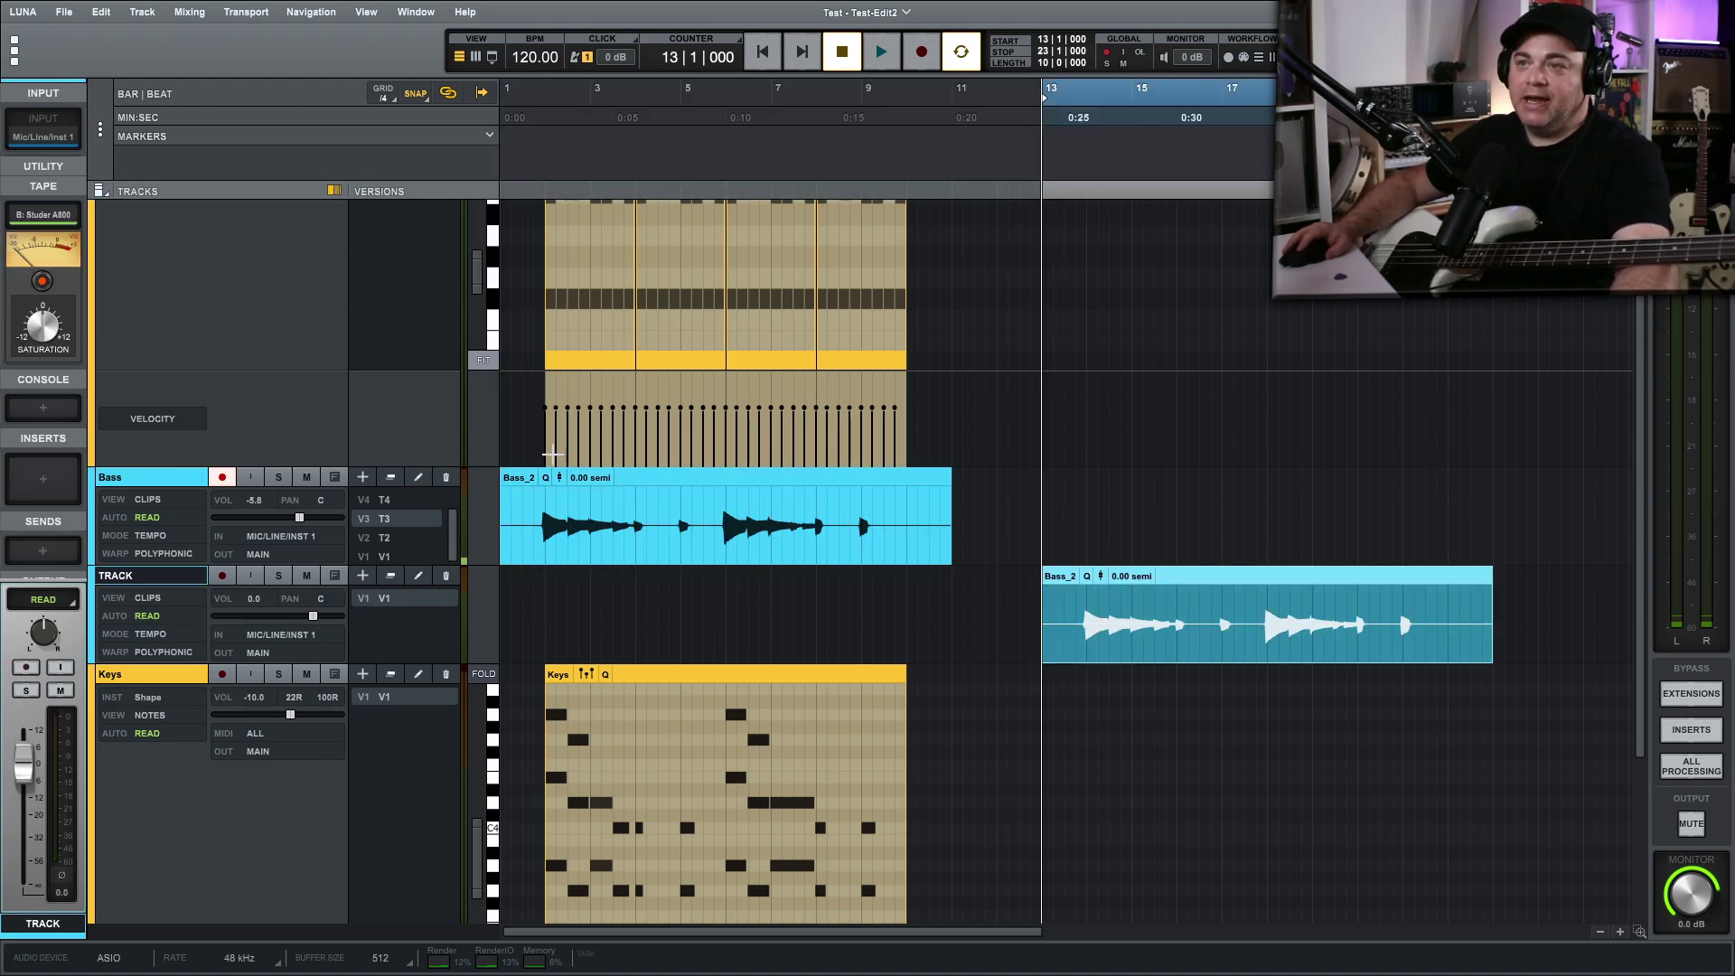